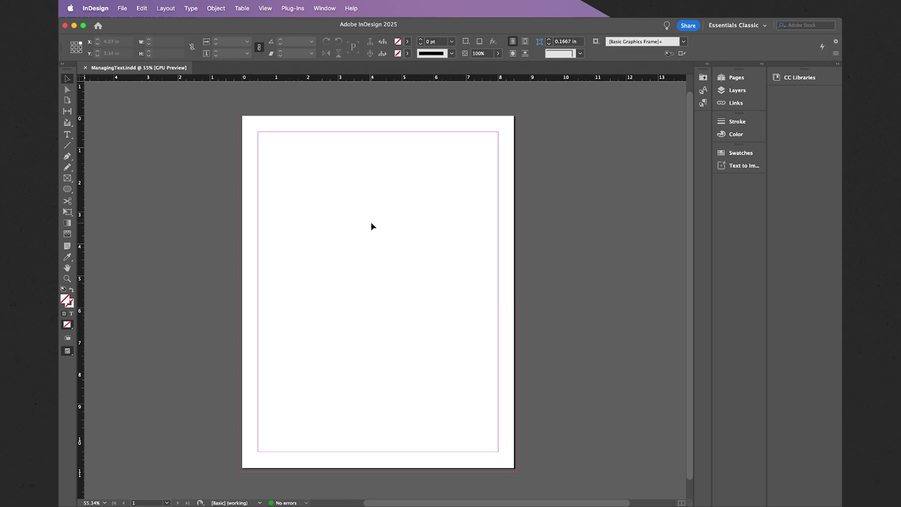
# Step: Draw a text frame near the top of the page, type 'FALL FASHION' and select it all
pyautogui.scroll(3, 362, 220)
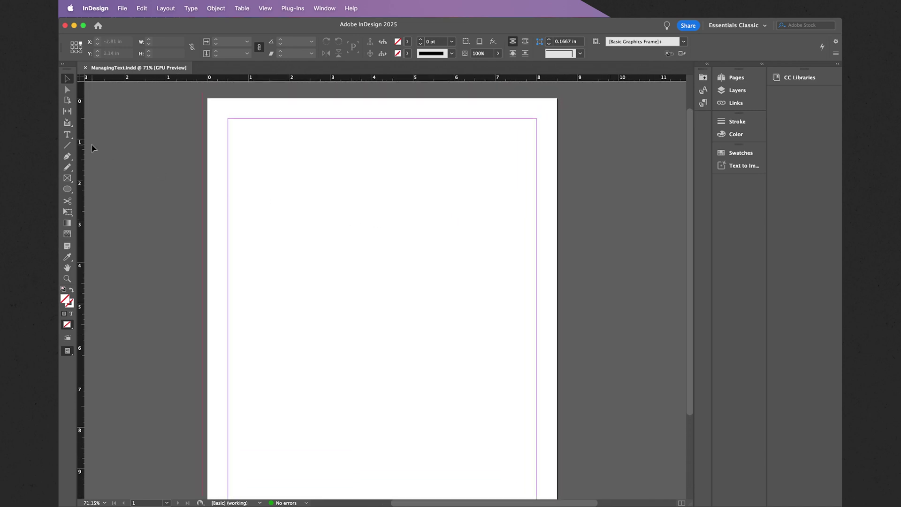
pyautogui.click(68, 136)
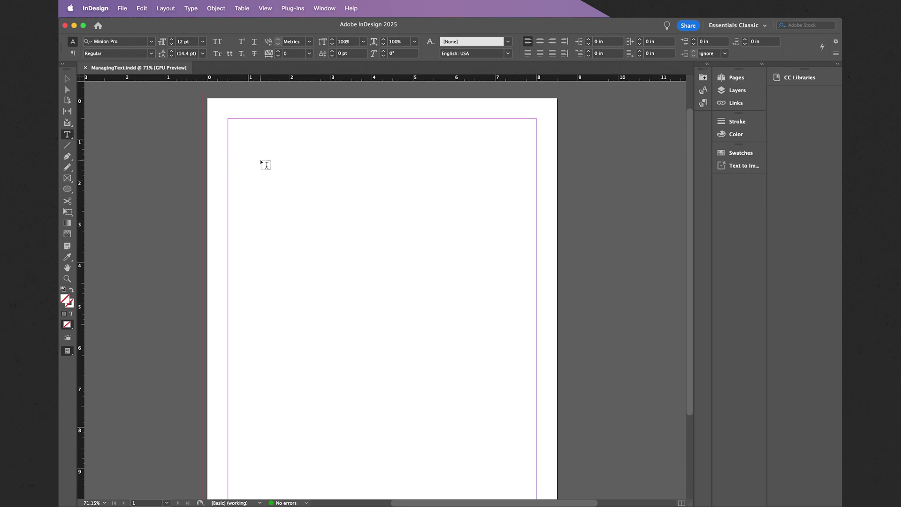
pyautogui.moveTo(261, 161); pyautogui.dragTo(499, 239)
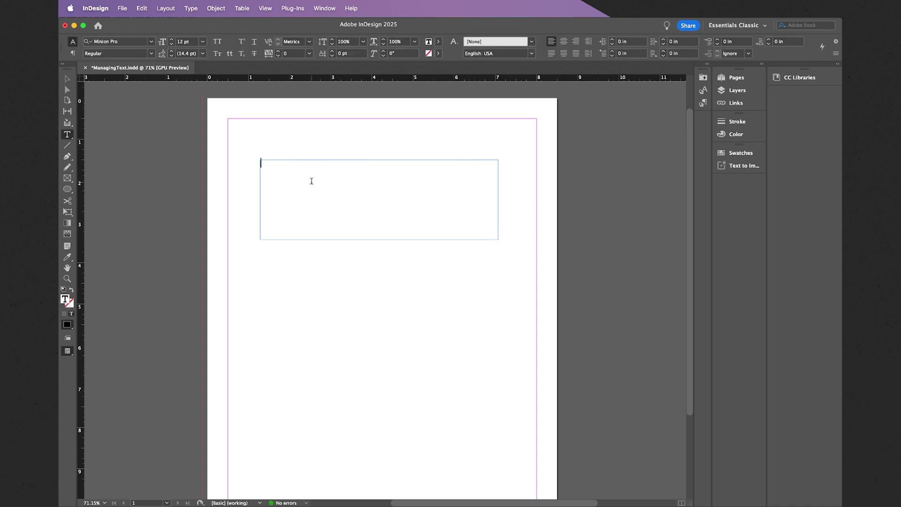
pyautogui.write('FALL FASHION')
pyautogui.press('super+a')
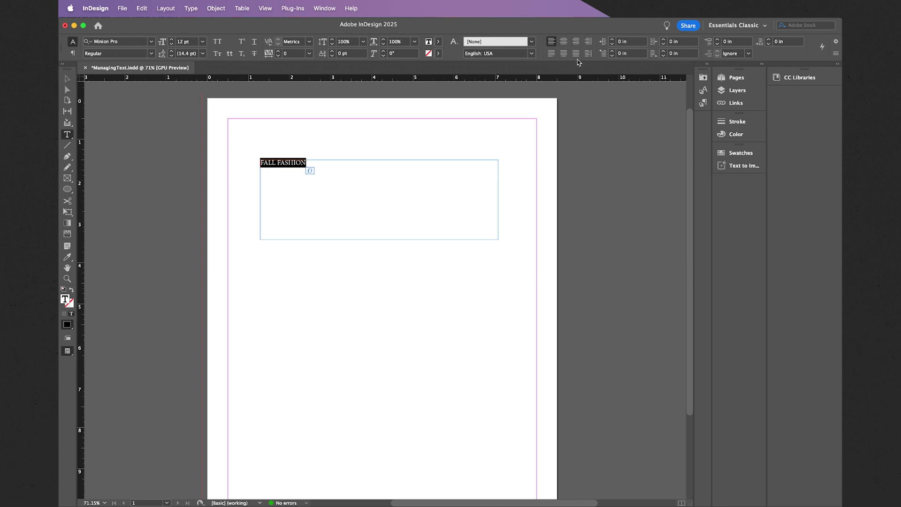
# Step: Select the FALL FASHION text and set its font size to 100 pt
pyautogui.click(312, 162)
pyautogui.moveTo(313, 161); pyautogui.dragTo(257, 165)
pyautogui.click(172, 41)
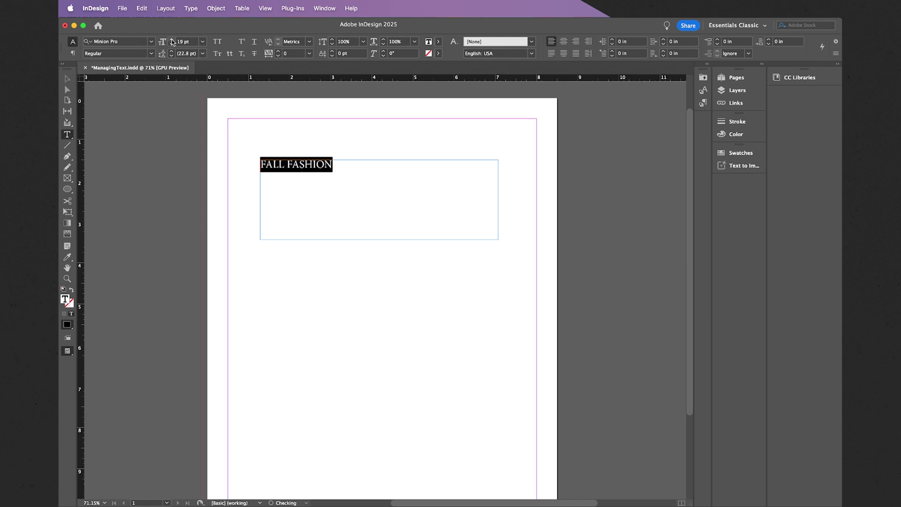
pyautogui.click(171, 42)
pyautogui.click(172, 42)
pyautogui.click(172, 42)
pyautogui.click(172, 42)
pyautogui.click(172, 42)
pyautogui.click(172, 40)
pyautogui.click(172, 45)
pyautogui.click(172, 44)
pyautogui.click(172, 45)
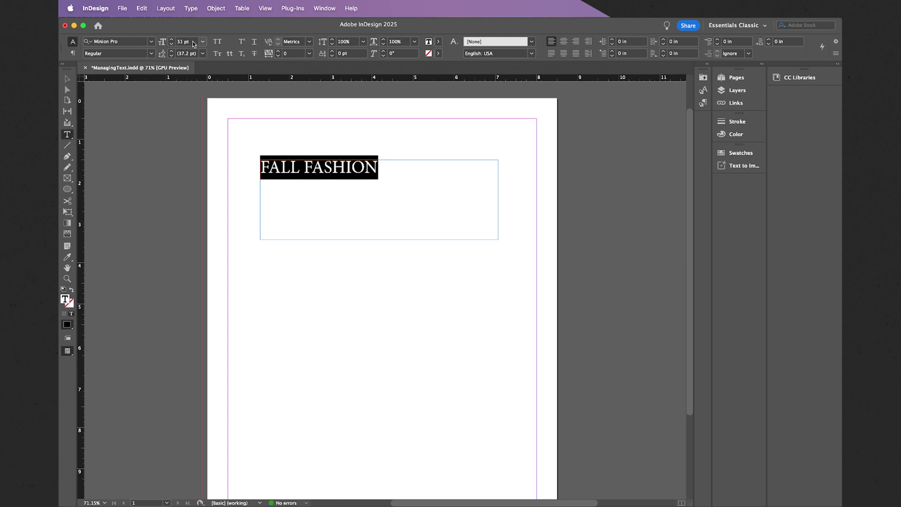
pyautogui.doubleClick(192, 42)
pyautogui.press('BackSpace')
pyautogui.write('100')
pyautogui.write('pp')
pyautogui.press('Return')
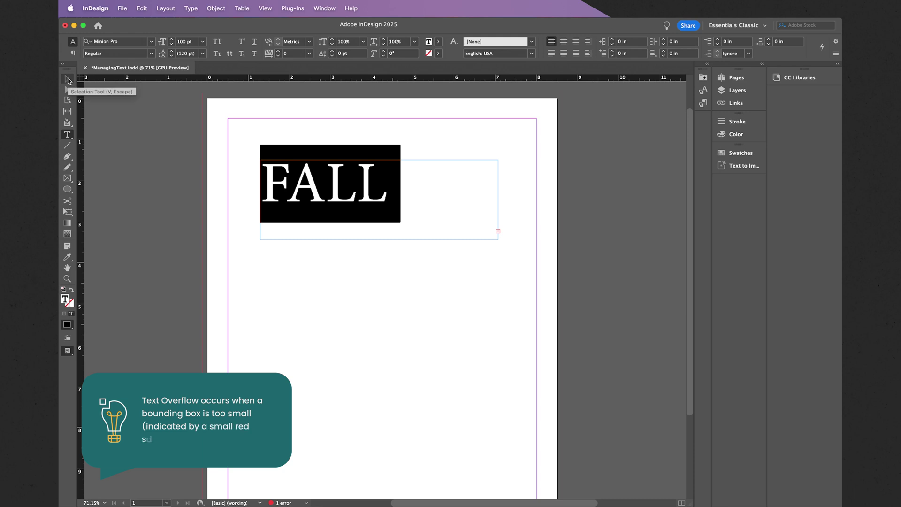
# Step: Fit the heading frame to its content so it grows taller
pyautogui.click(68, 81)
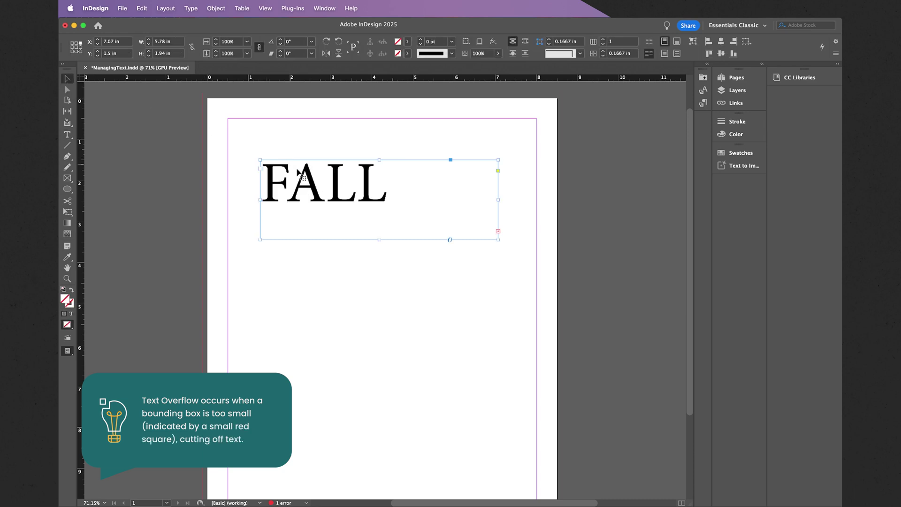
pyautogui.rightClick(313, 187)
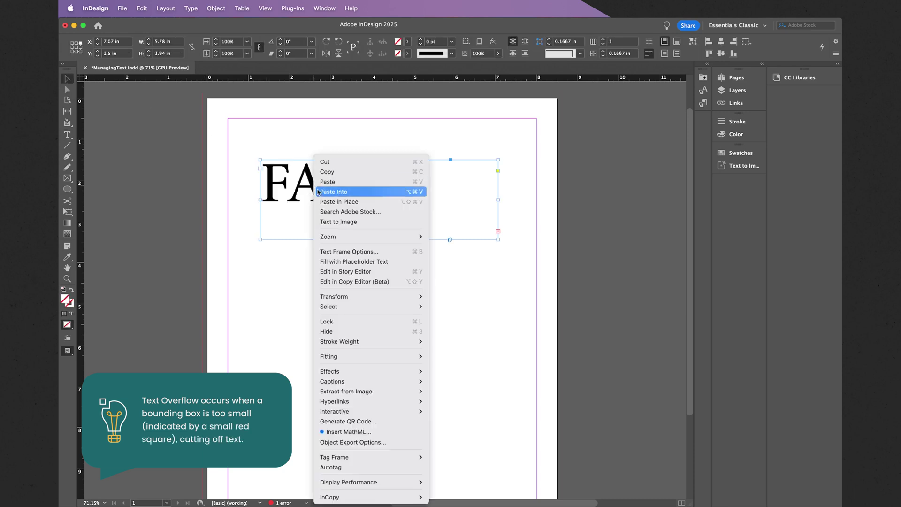
pyautogui.moveTo(403, 358)
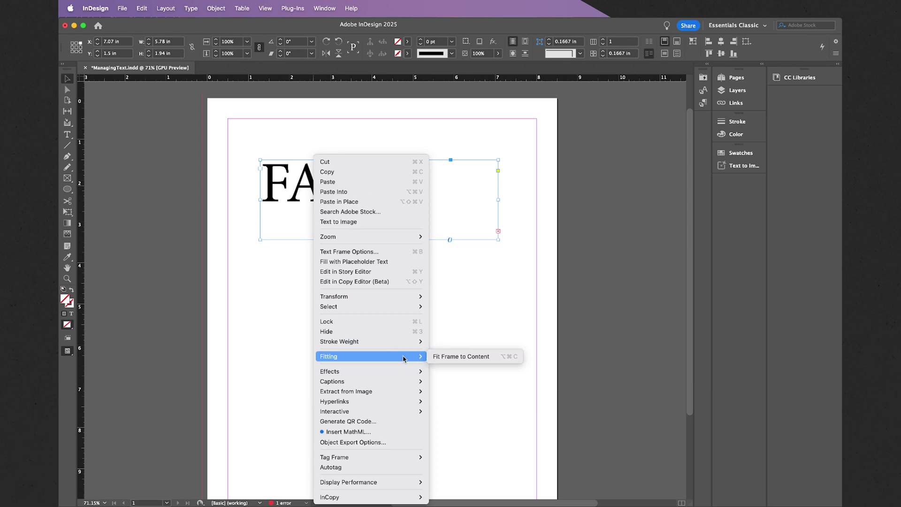
pyautogui.click(440, 357)
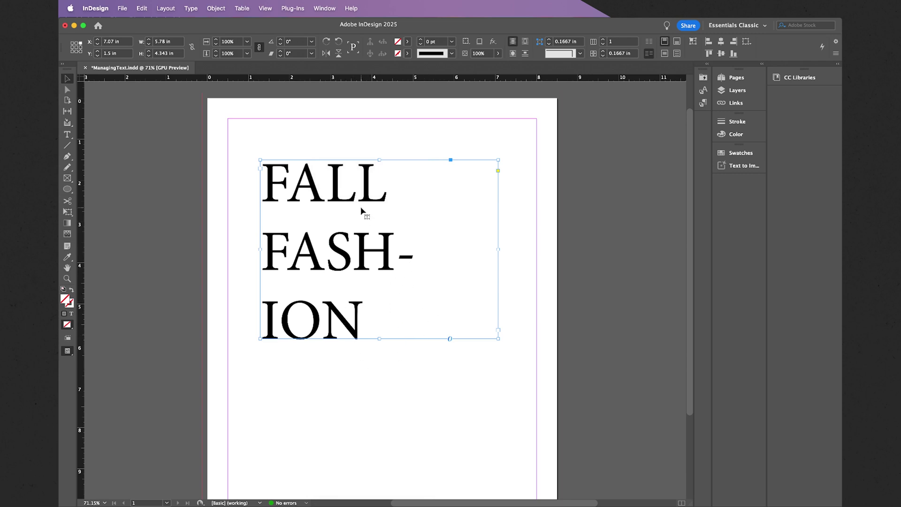
# Step: Turn off hyphenation for the heading in the Paragraph panel
pyautogui.click(324, 8)
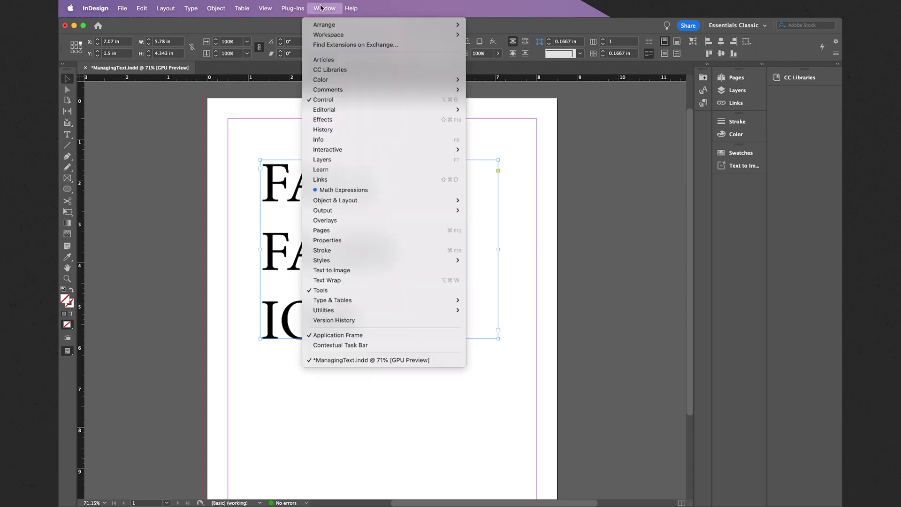
pyautogui.moveTo(376, 298)
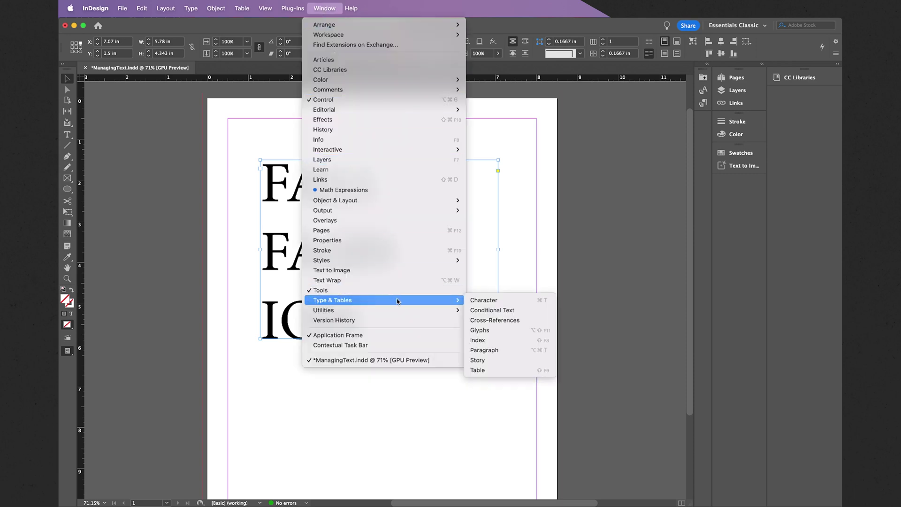
pyautogui.click(485, 350)
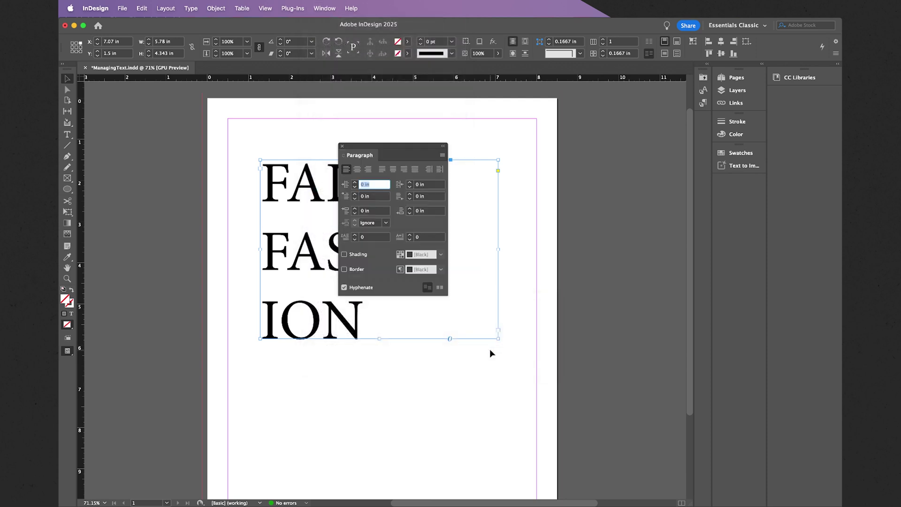
pyautogui.click(344, 287)
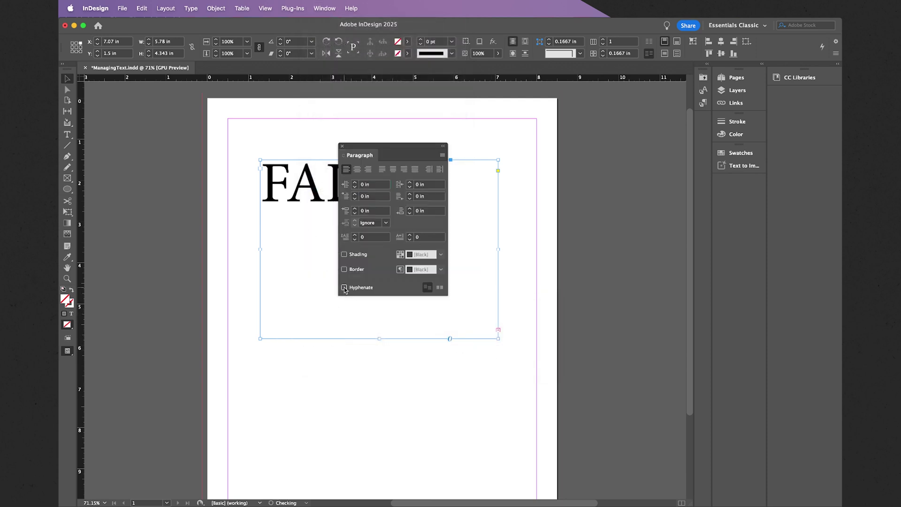
pyautogui.click(343, 146)
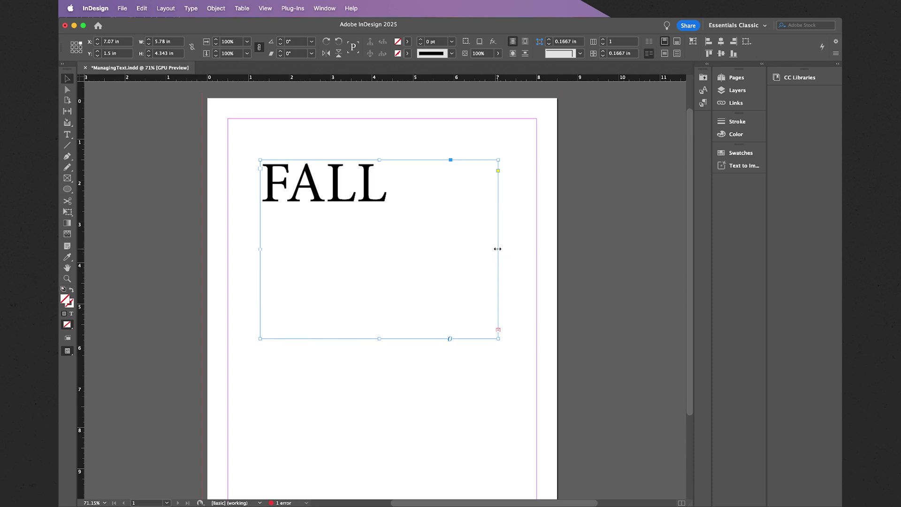
# Step: Widen the heading frame evenly to 6.5 in so FASHION sits on its own line
pyautogui.moveTo(498, 249); pyautogui.dragTo(529, 254)
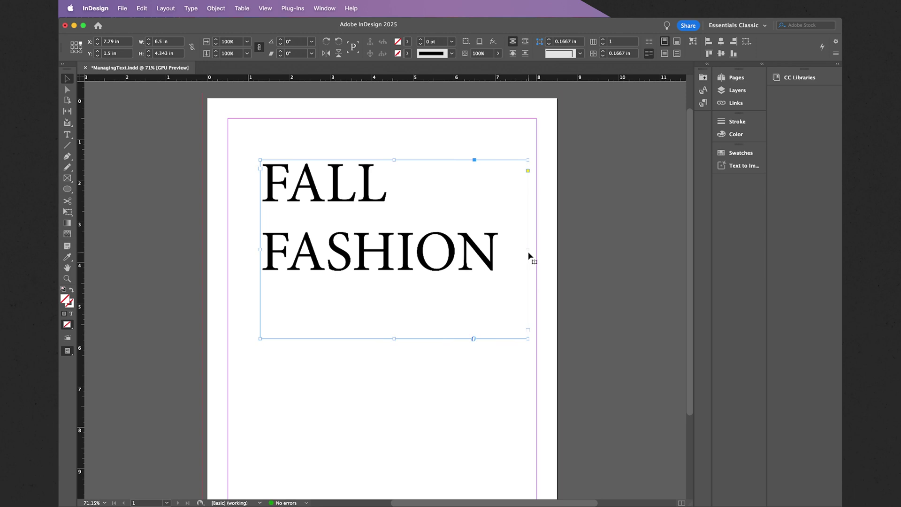
pyautogui.press('super+z')
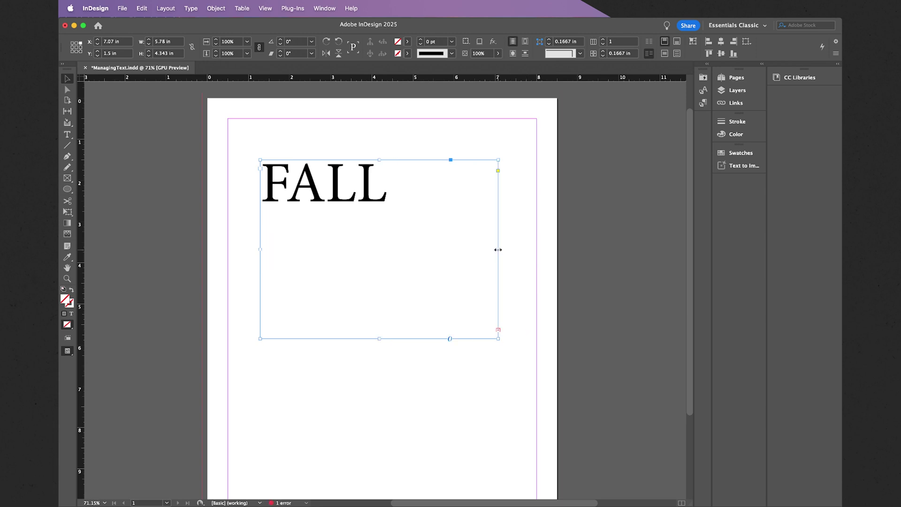
pyautogui.moveTo(498, 250); pyautogui.dragTo(513, 252)
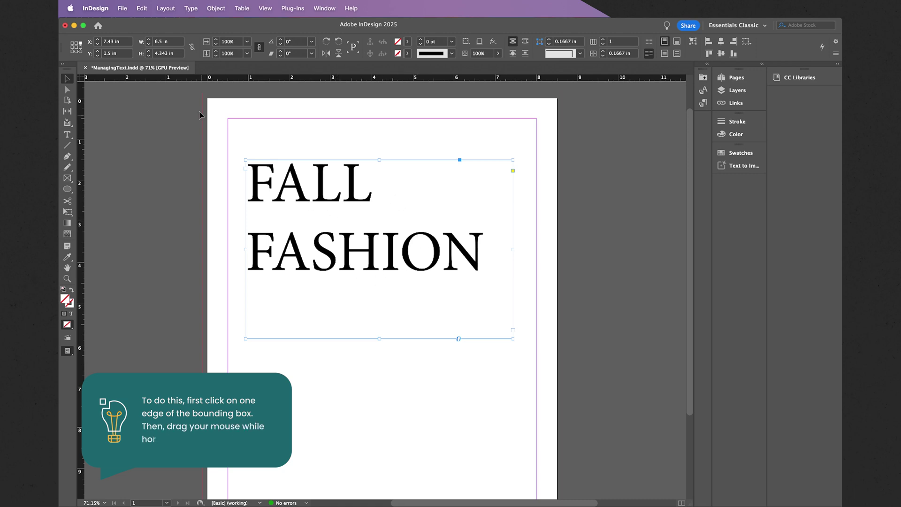
# Step: Change the heading font from Minion Pro to Futura Medium
pyautogui.click(68, 136)
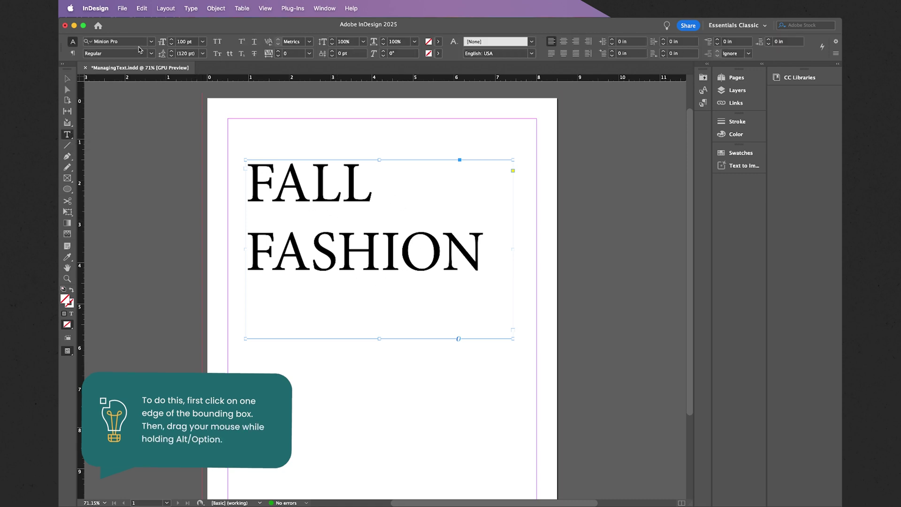
pyautogui.press('super+6')
pyautogui.press('BackSpace')
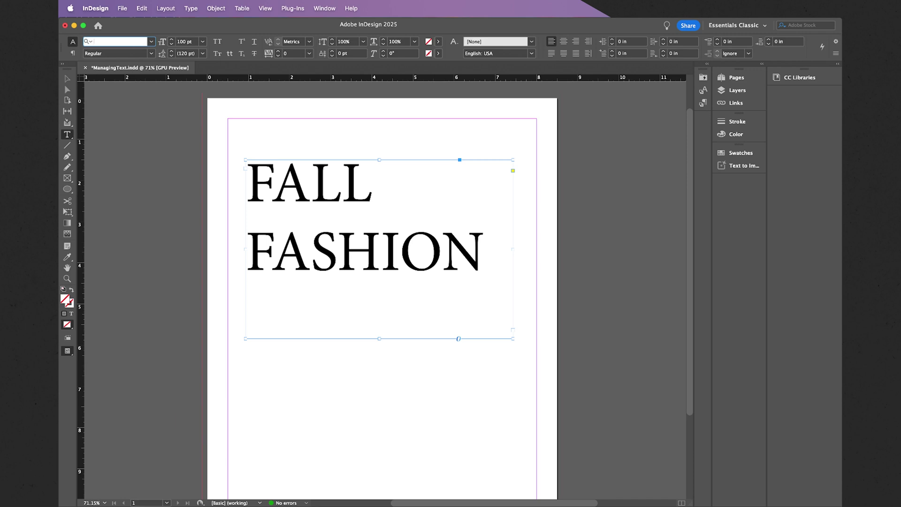
pyautogui.write('futu')
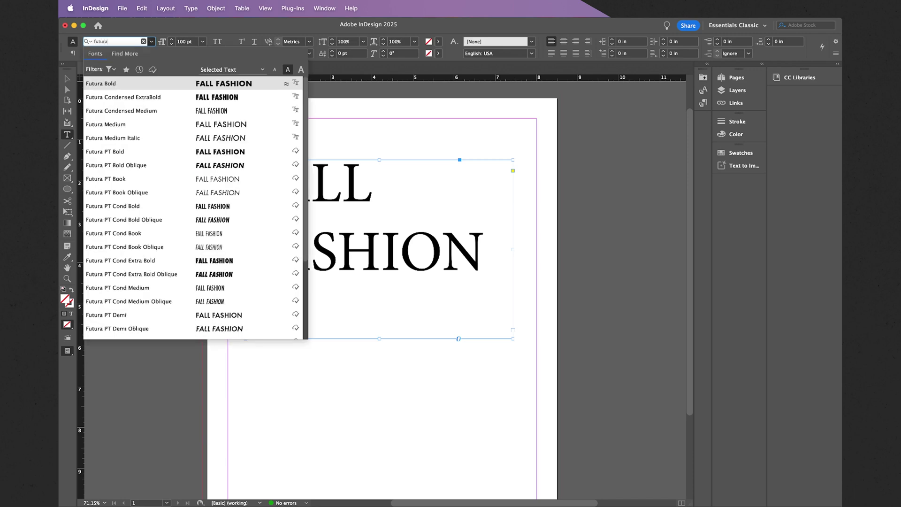
pyautogui.write('ra')
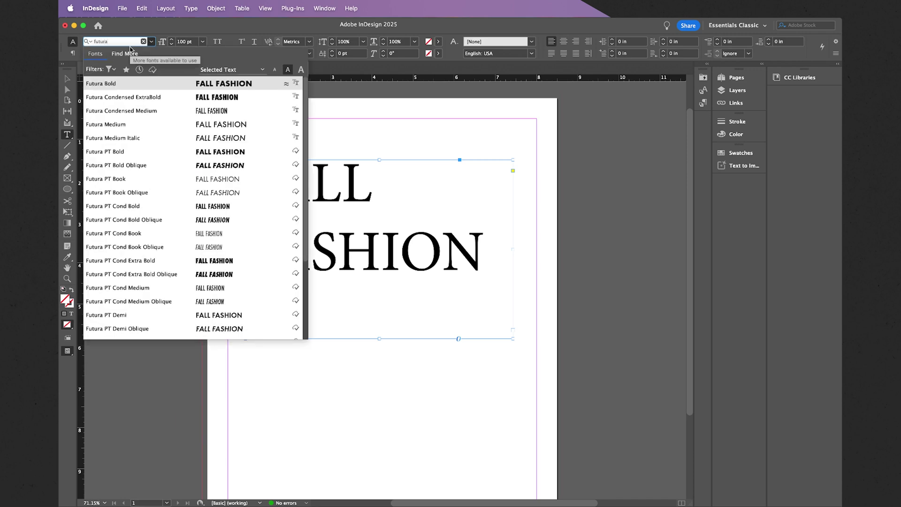
pyautogui.click(163, 128)
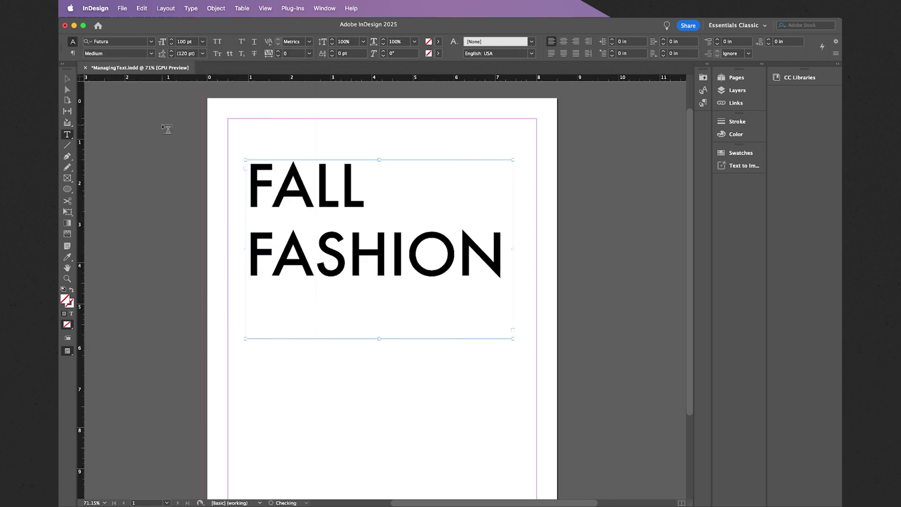
pyautogui.scroll(3, 369, 191)
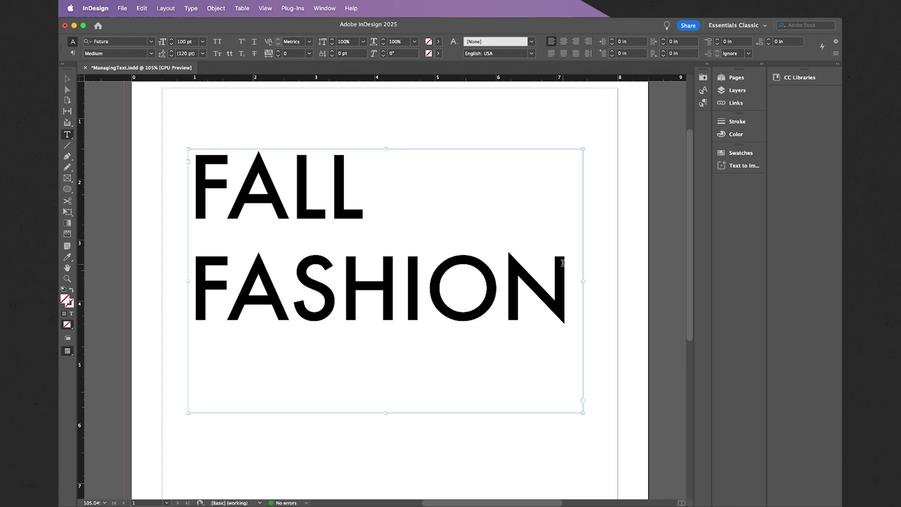
# Step: Select all the heading text and reduce its leading to 99 pt
pyautogui.click(566, 293)
pyautogui.press('super+a')
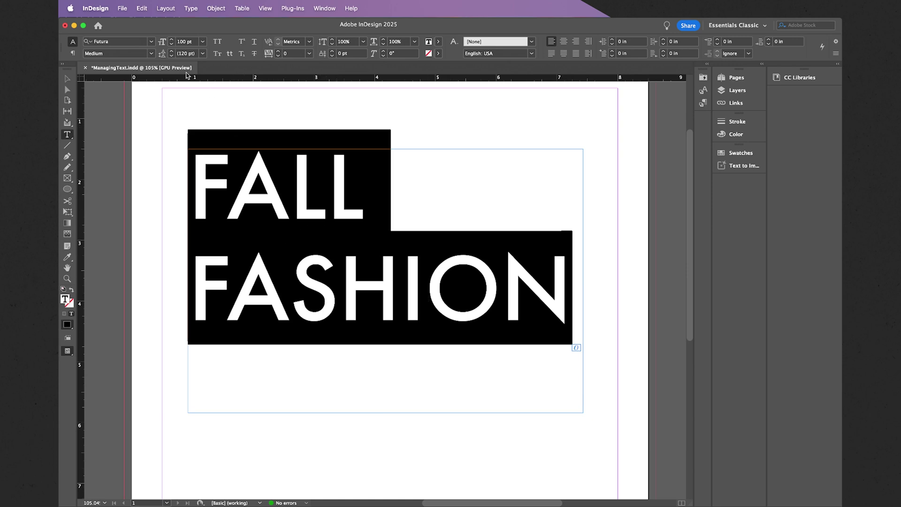
pyautogui.click(172, 55)
pyautogui.click(172, 55)
pyautogui.click(172, 55)
pyautogui.click(172, 56)
pyautogui.click(172, 56)
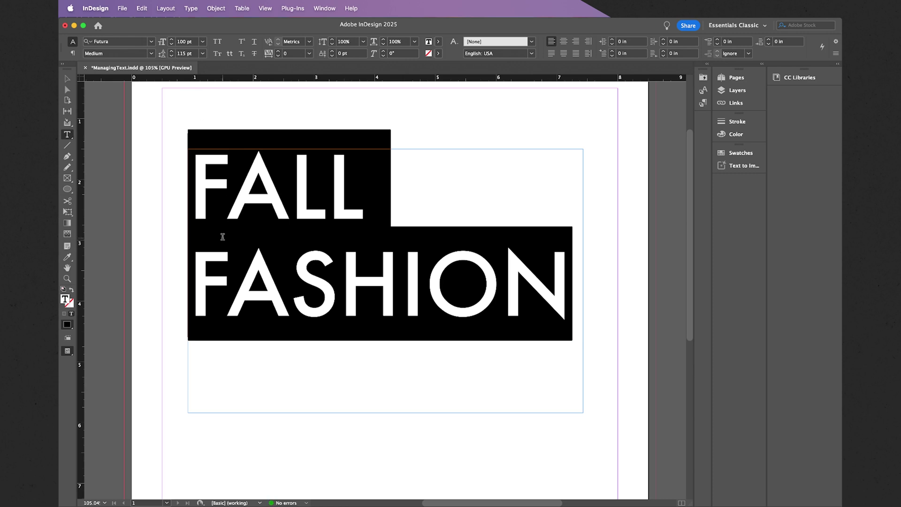
pyautogui.hotkey('alt', 'Up')
pyautogui.hotkey('alt', 'Up')
pyautogui.hotkey('alt', 'Up')
pyautogui.hotkey('alt', 'Up')
pyautogui.hotkey('alt', 'Up')
pyautogui.hotkey('alt', 'Up')
pyautogui.hotkey('alt', 'Up')
pyautogui.hotkey('alt', 'Up')
pyautogui.hotkey('alt', 'Up')
pyautogui.hotkey('alt', 'Up')
pyautogui.hotkey('alt', 'Up')
pyautogui.hotkey('alt', 'Up')
pyautogui.hotkey('alt', 'Up')
pyautogui.hotkey('alt', 'Up')
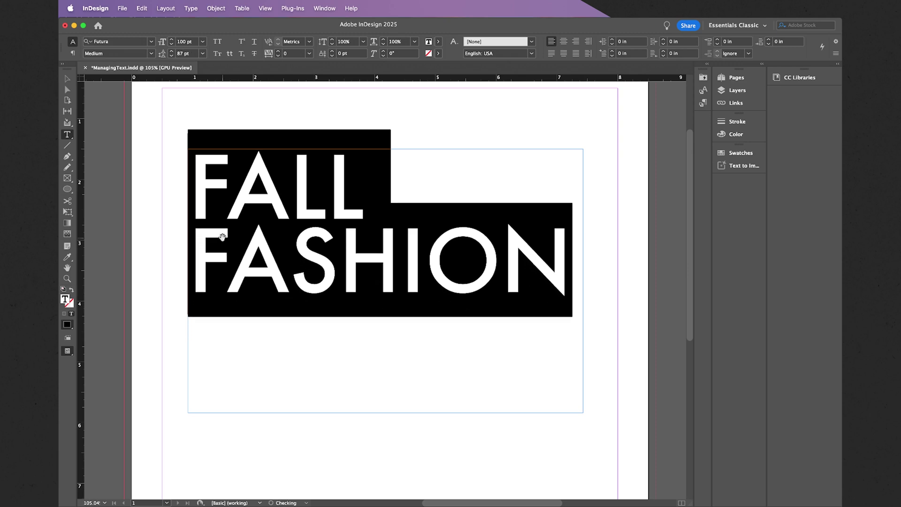
pyautogui.hotkey('alt', 'Down')
pyautogui.hotkey('alt', 'Down')
pyautogui.hotkey('alt', 'Down')
pyautogui.hotkey('alt', 'Down')
pyautogui.hotkey('alt', 'Down')
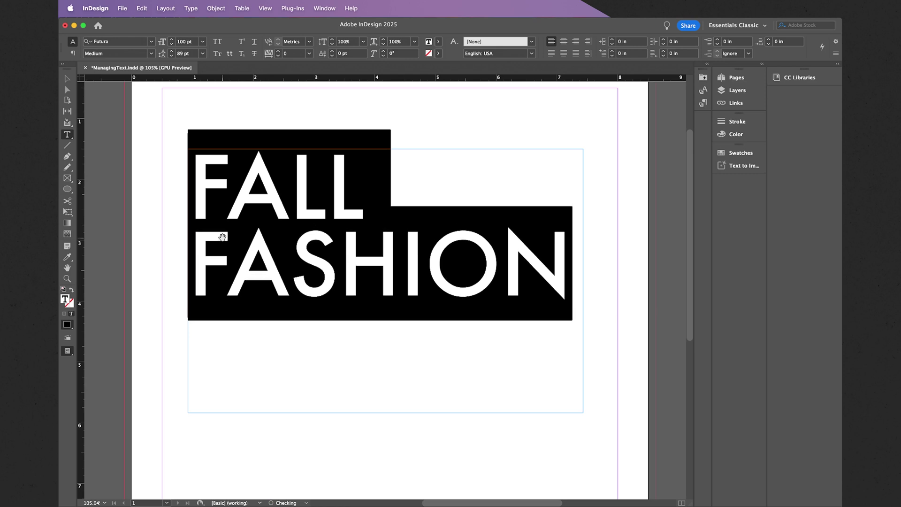
pyautogui.hotkey('alt', 'Down')
pyautogui.hotkey('alt', 'Down')
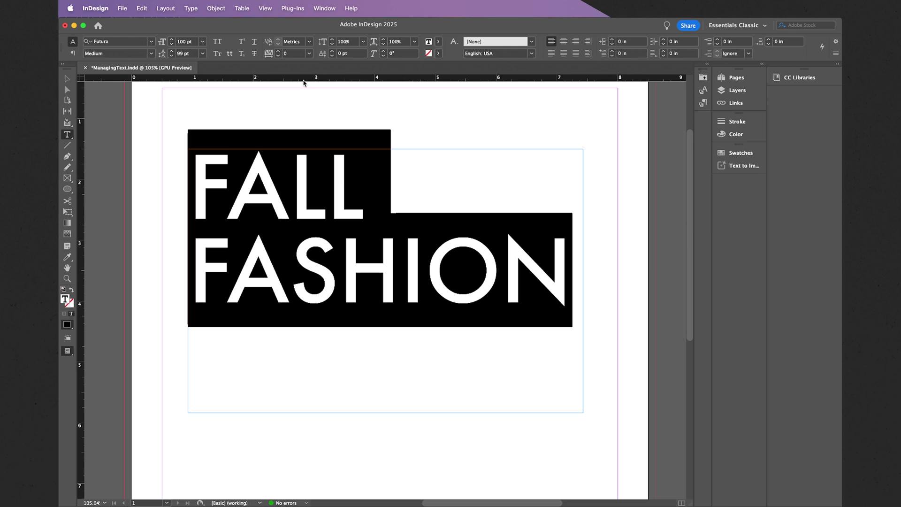
pyautogui.click(278, 51)
pyautogui.click(279, 51)
pyautogui.click(279, 51)
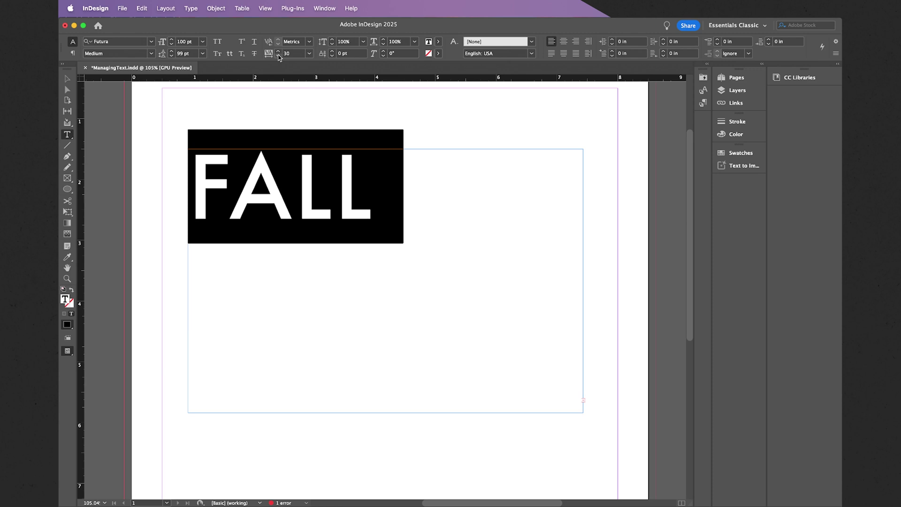
pyautogui.click(279, 55)
pyautogui.click(278, 56)
pyautogui.click(279, 56)
pyautogui.click(278, 55)
pyautogui.click(278, 56)
pyautogui.click(278, 56)
pyautogui.click(278, 55)
pyautogui.click(278, 55)
pyautogui.click(279, 56)
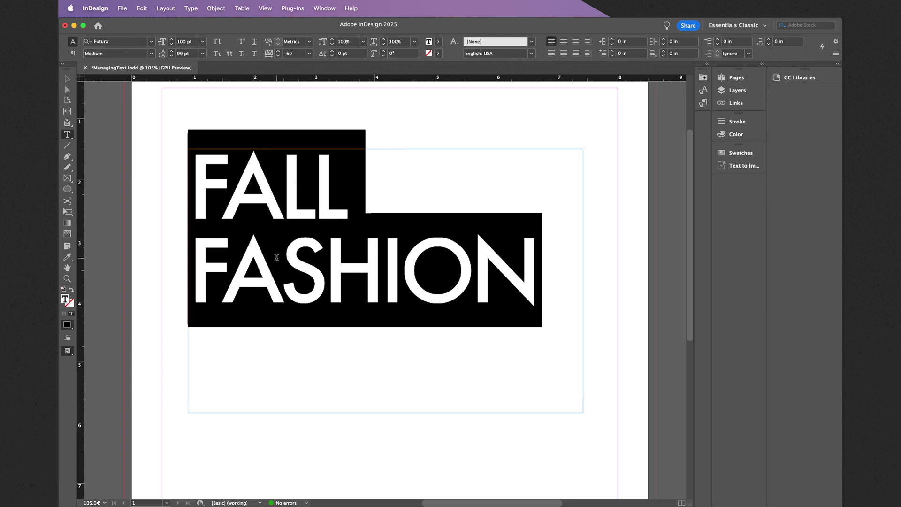
pyautogui.hotkey('alt', 'Right')
pyautogui.hotkey('alt', 'Right')
pyautogui.hotkey('alt', 'Right')
pyautogui.hotkey('alt', 'Right')
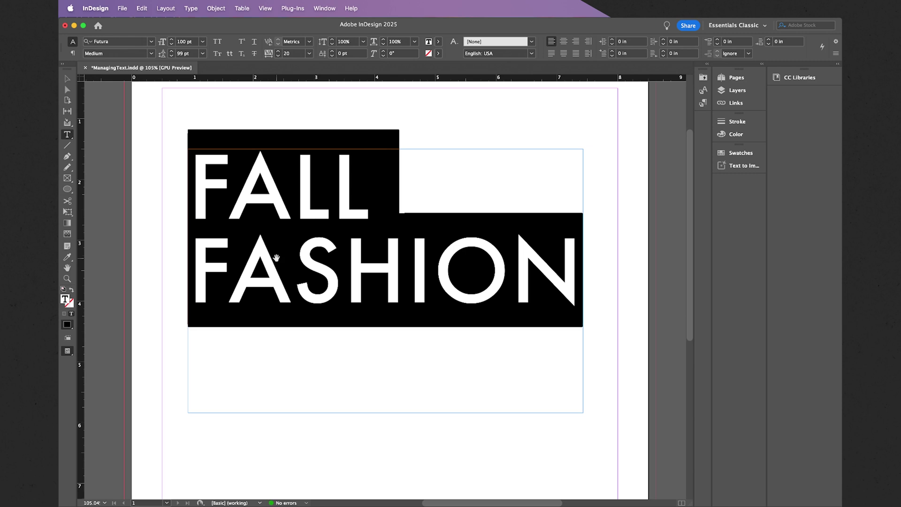
pyautogui.hotkey('alt', 'Left')
pyautogui.hotkey('alt', 'Left')
pyautogui.hotkey('alt', 'Left')
pyautogui.hotkey('alt', 'Left')
pyautogui.hotkey('alt', 'Left')
pyautogui.hotkey('alt', 'Left')
pyautogui.hotkey('alt', 'Left')
pyautogui.hotkey('alt', 'Right')
pyautogui.hotkey('alt', 'Right')
pyautogui.hotkey('alt', 'Right')
pyautogui.hotkey('alt', 'Right')
pyautogui.hotkey('alt', 'Right')
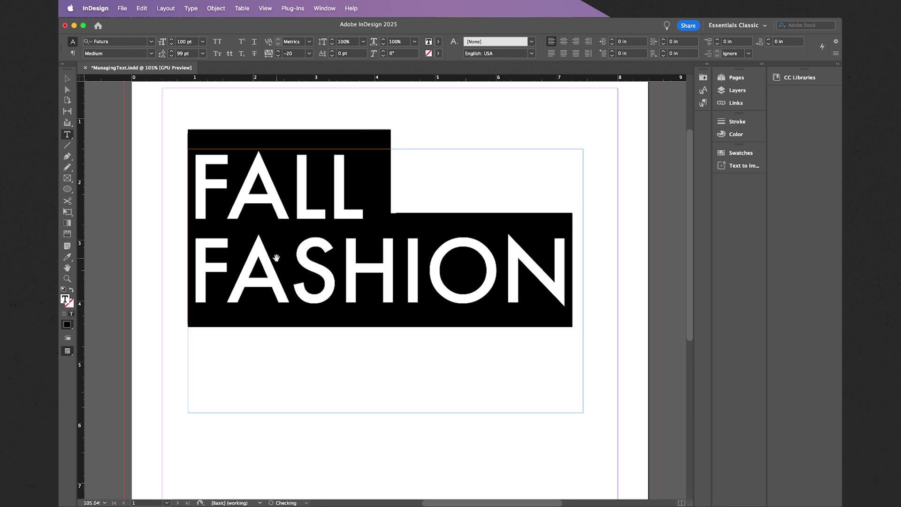
pyautogui.hotkey('alt', 'Right')
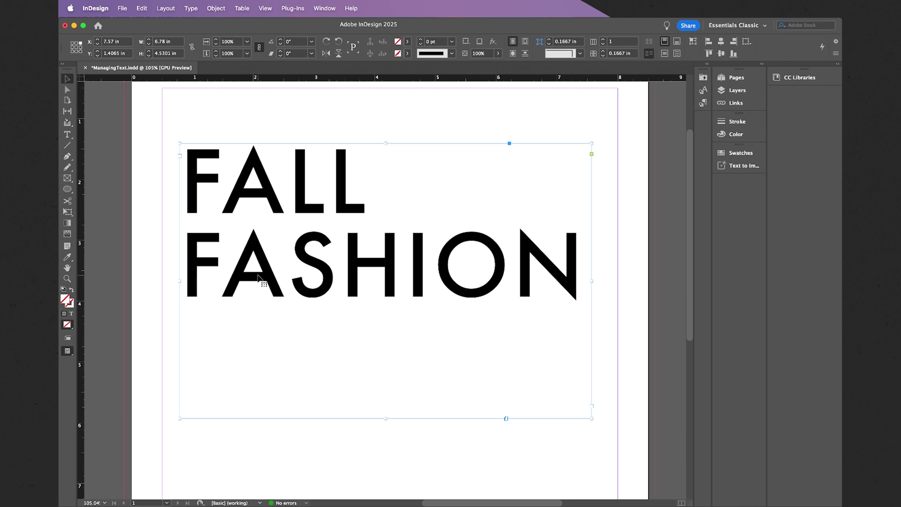
# Step: Kern the O–N and I–O pairs in FASHION and F–A in FALL tighter
pyautogui.scroll(-2, 260, 280)
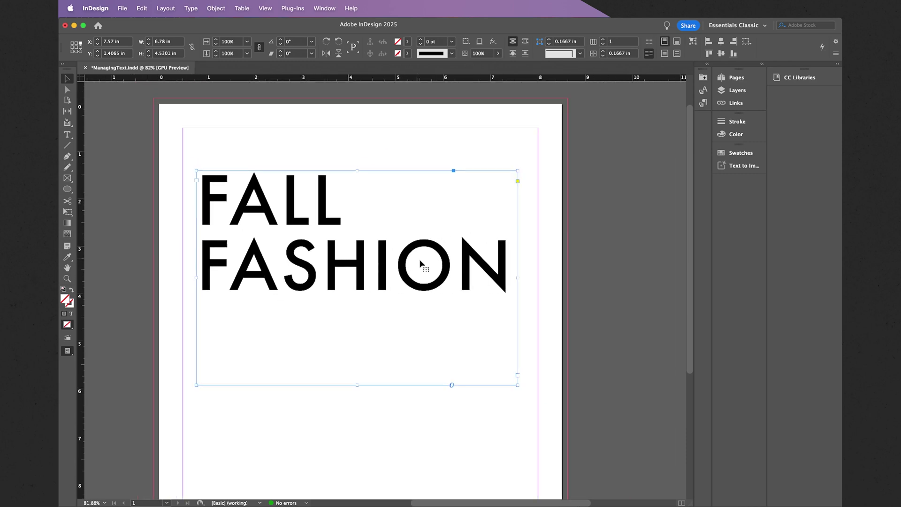
pyautogui.doubleClick(459, 271)
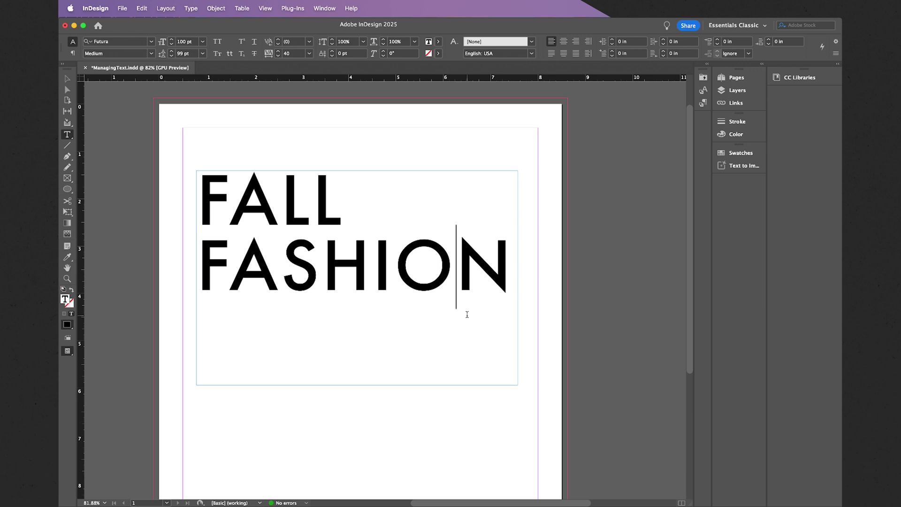
pyautogui.hotkey('alt', 'Left')
pyautogui.hotkey('alt', 'Left')
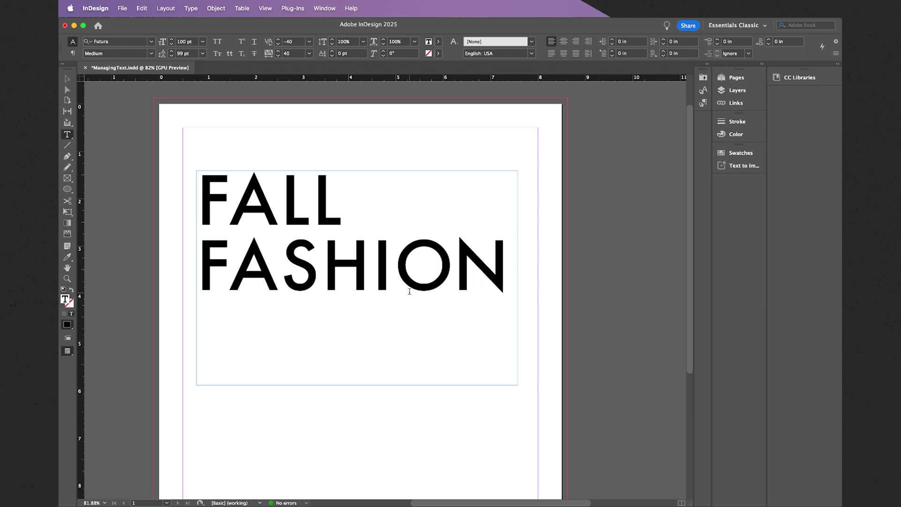
pyautogui.click(403, 280)
pyautogui.hotkey('alt', 'Left')
pyautogui.press('Left')
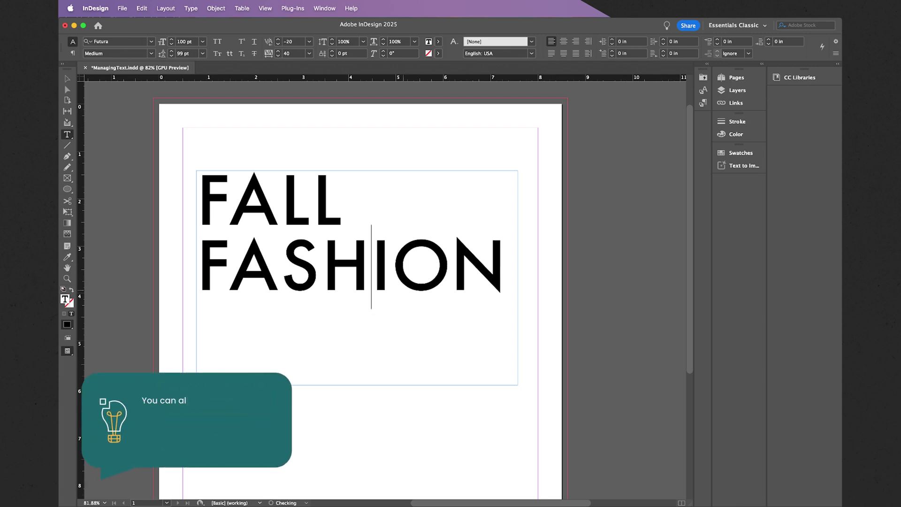
pyautogui.hotkey('alt', 'Left')
pyautogui.press('Left')
pyautogui.press('Left')
pyautogui.press('Left')
pyautogui.press('Up')
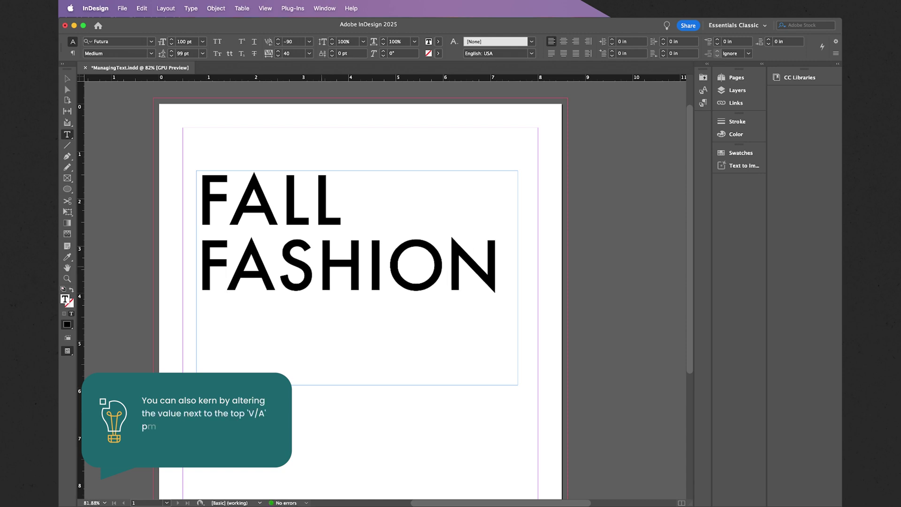
pyautogui.hotkey('alt', 'Left')
pyautogui.hotkey('alt', 'Left')
pyautogui.hotkey('alt', 'Left')
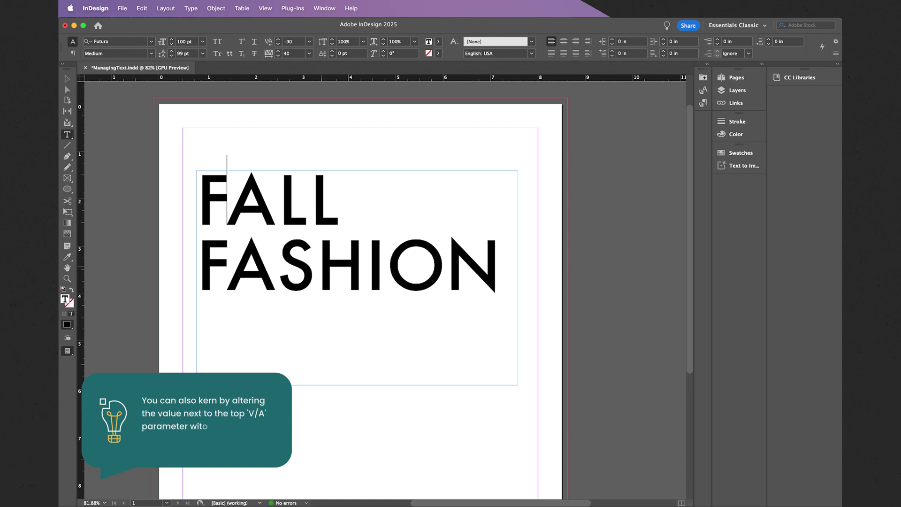
# Step: Scale the FALL FASHION frame and its text down to about 6.42 × 4.29 in
pyautogui.click(69, 81)
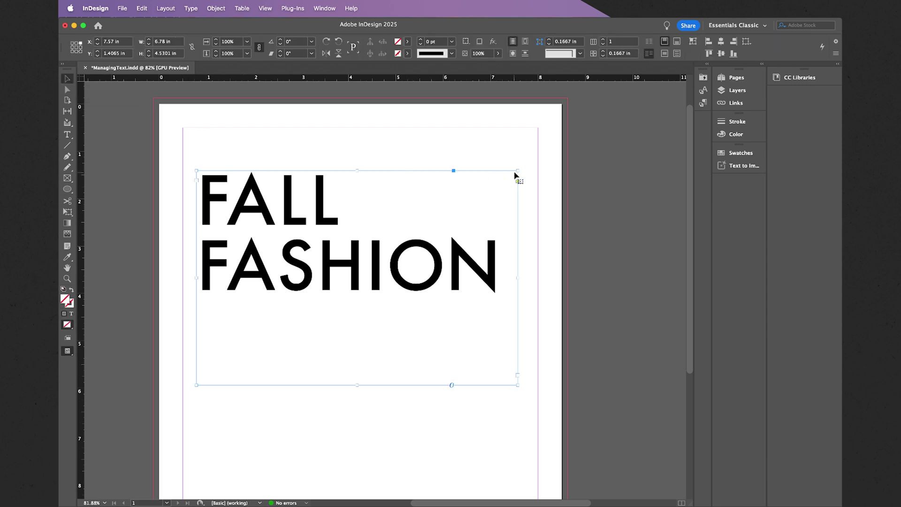
pyautogui.moveTo(518, 171)
pyautogui.mouseDown()
pyautogui.moveTo(561, 137)
pyautogui.moveTo(590, 131)
pyautogui.moveTo(512, 193)
pyautogui.moveTo(528, 176)
pyautogui.mouseUp()
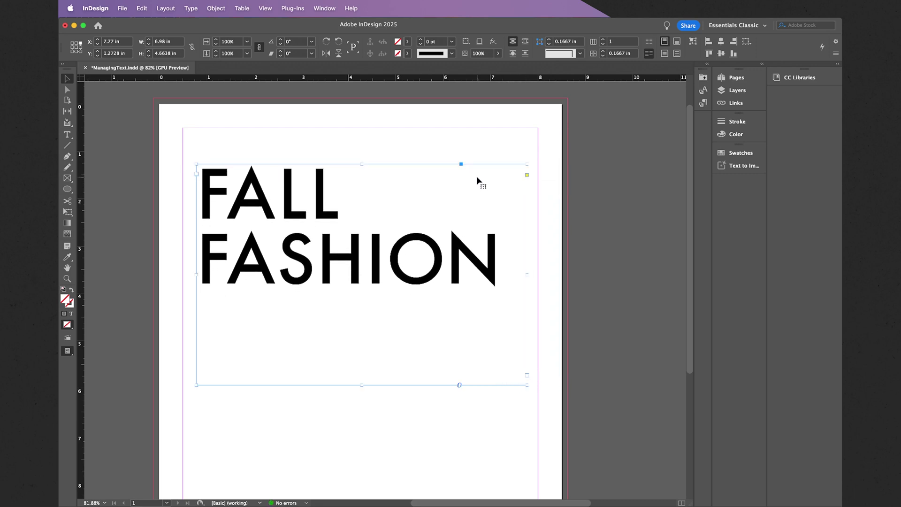
pyautogui.click(71, 215)
pyautogui.moveTo(528, 165); pyautogui.dragTo(505, 187)
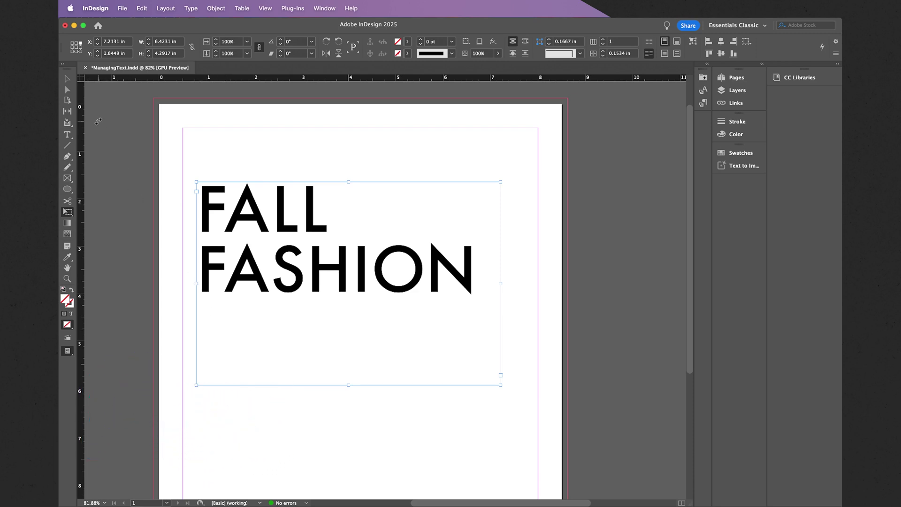
# Step: Pull the headline frame's bottom edge up to the text, making it about 2.41 in tall
pyautogui.click(67, 79)
pyautogui.moveTo(350, 385); pyautogui.dragTo(355, 295)
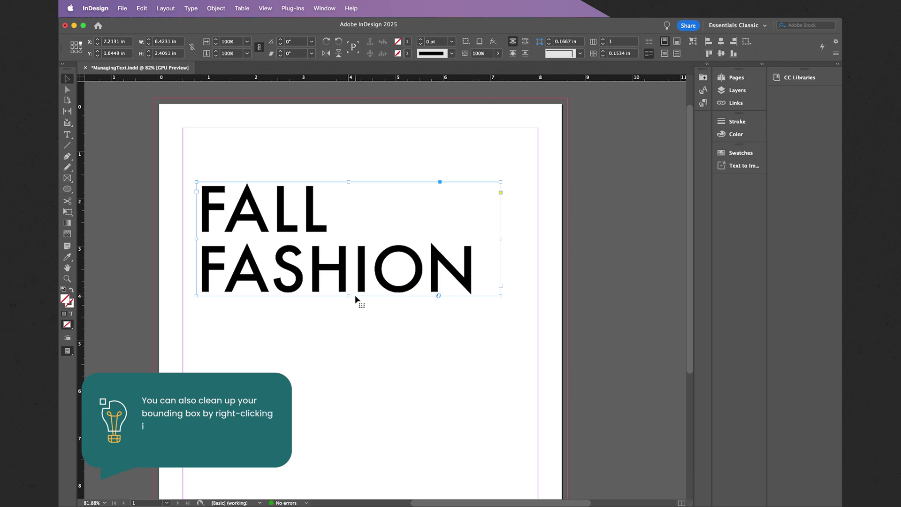
pyautogui.click(287, 313)
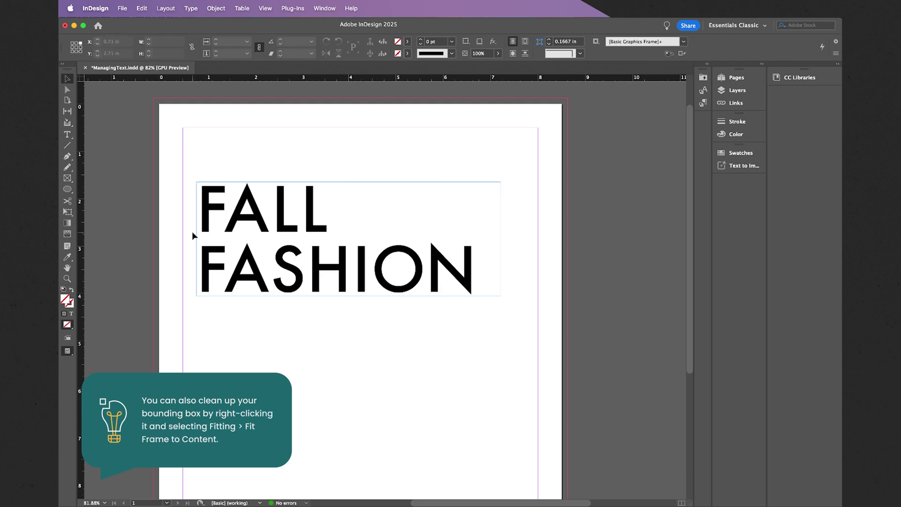
# Step: Draw a frame below the headline, type '10 trends you won't want to miss' and select it
pyautogui.click(67, 135)
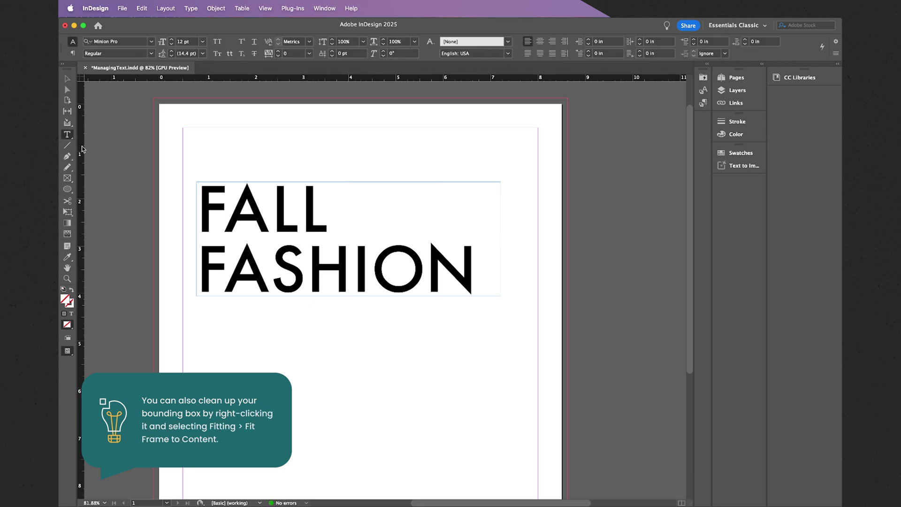
pyautogui.scroll(3, 212, 338)
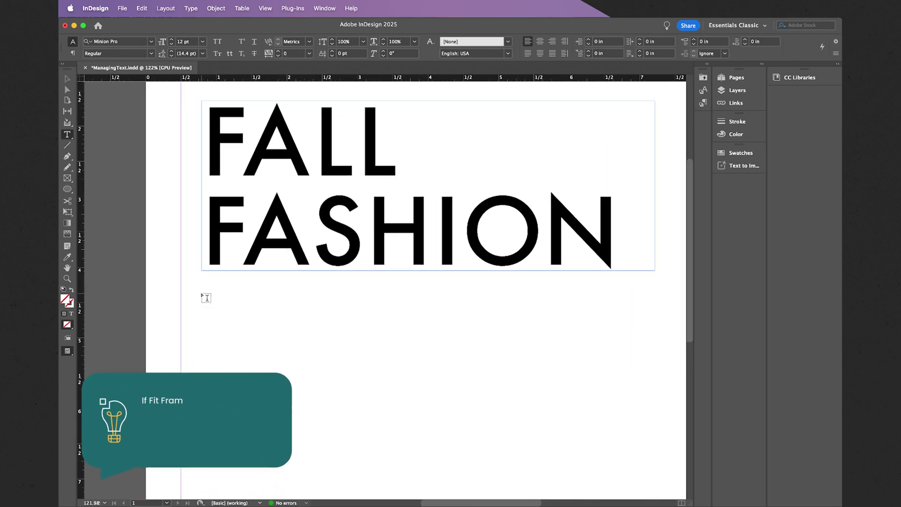
pyautogui.moveTo(208, 298); pyautogui.dragTo(533, 318)
pyautogui.write('10 trends you won')
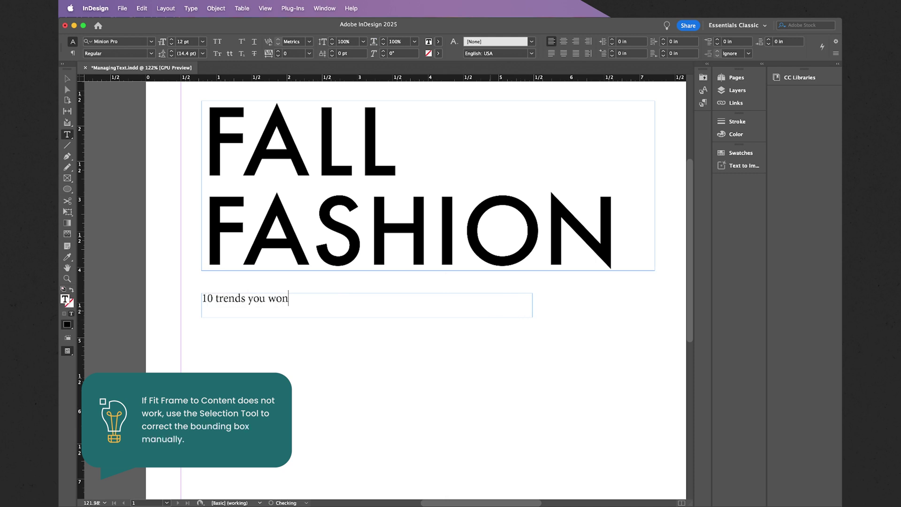
pyautogui.write("'t want to miss")
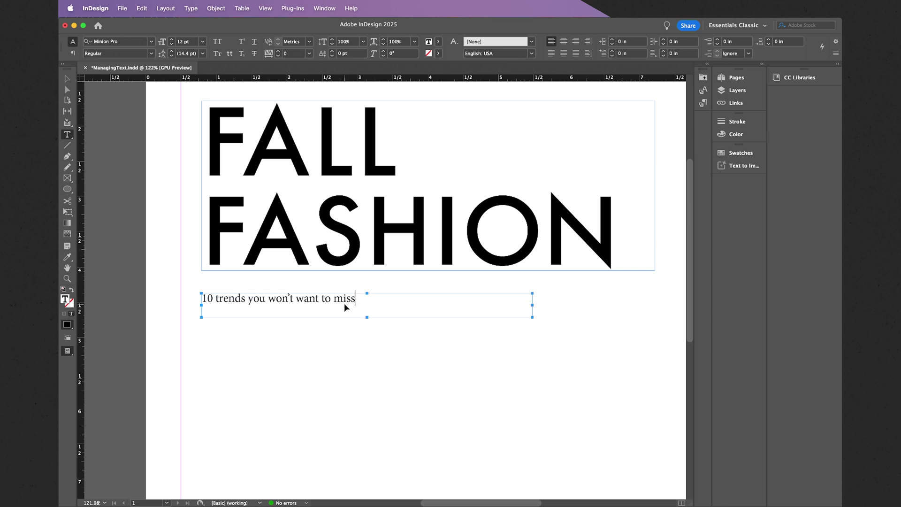
pyautogui.press('super+a')
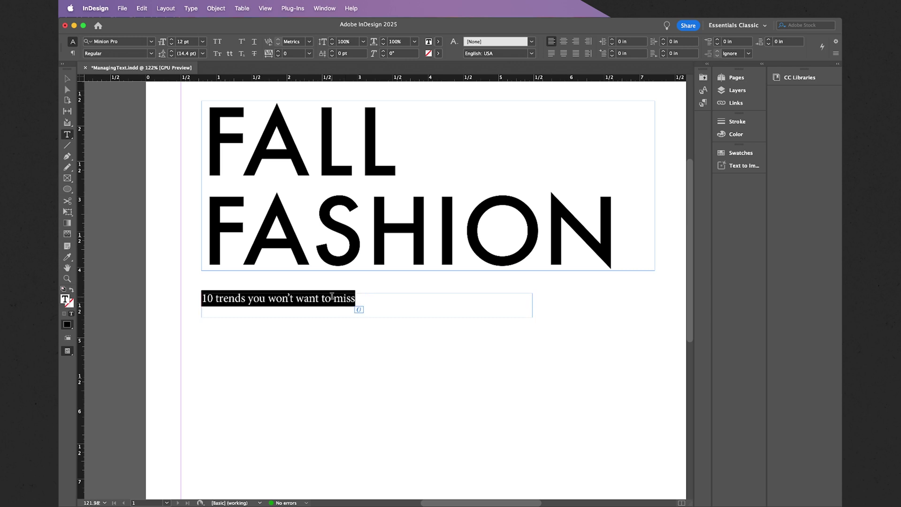
# Step: Make the subheadline all caps and set it in Futura PT Light
pyautogui.click(218, 42)
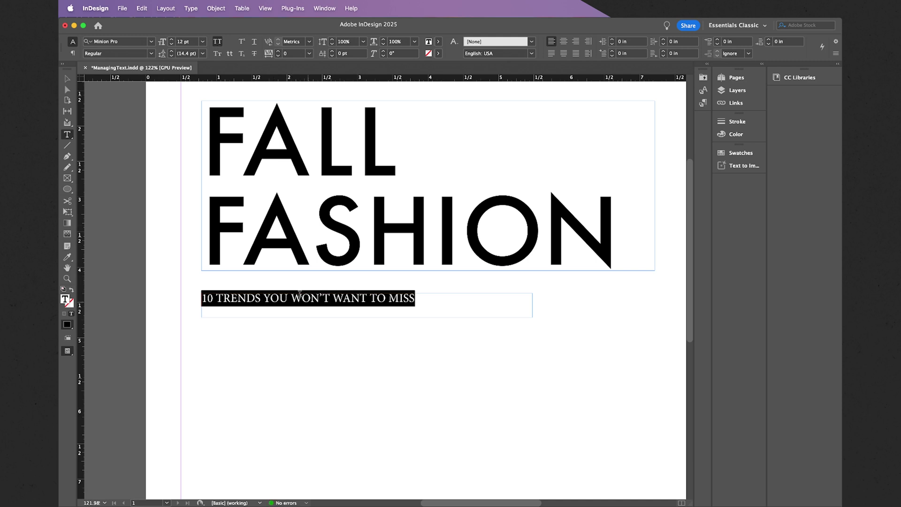
pyautogui.click(131, 43)
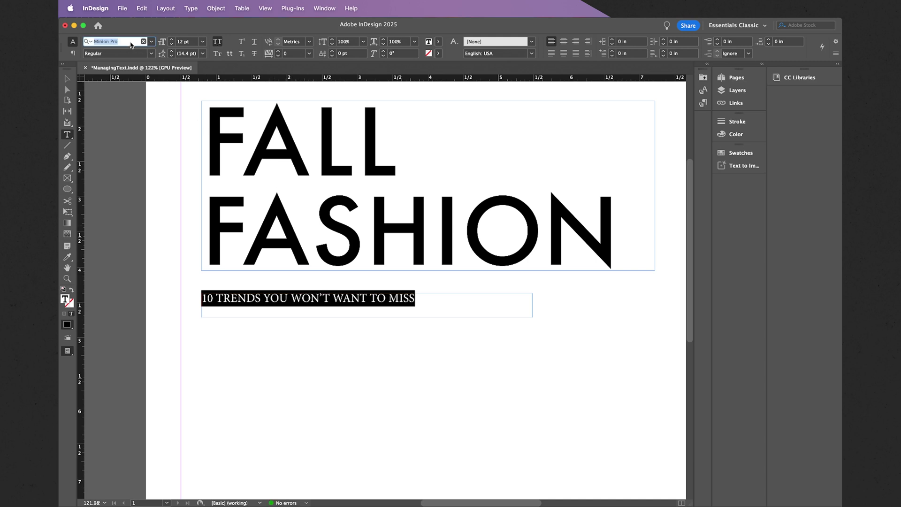
pyautogui.press('BackSpace')
pyautogui.write('futura')
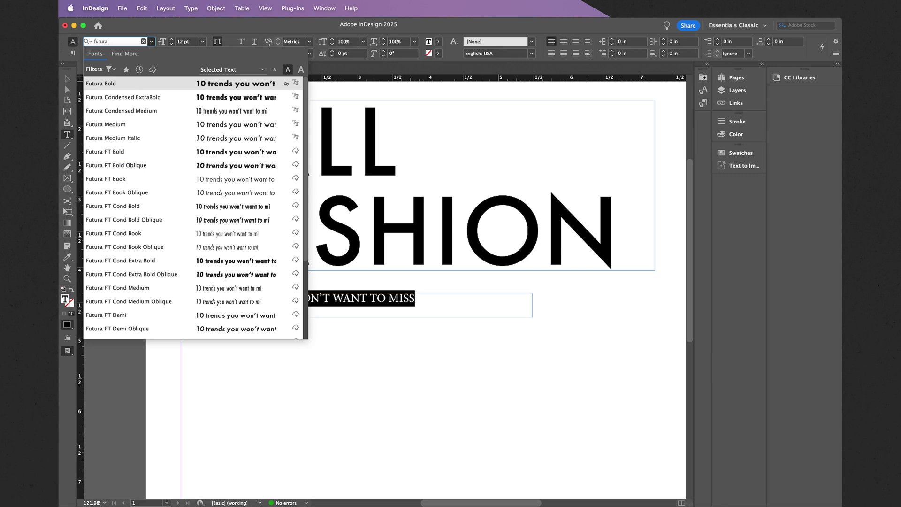
pyautogui.scroll(-1, 150, 199)
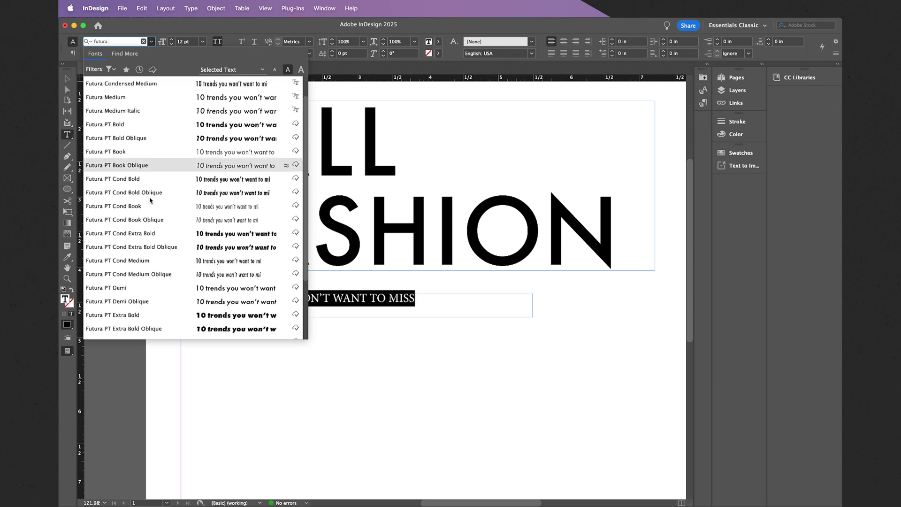
pyautogui.scroll(-3, 150, 200)
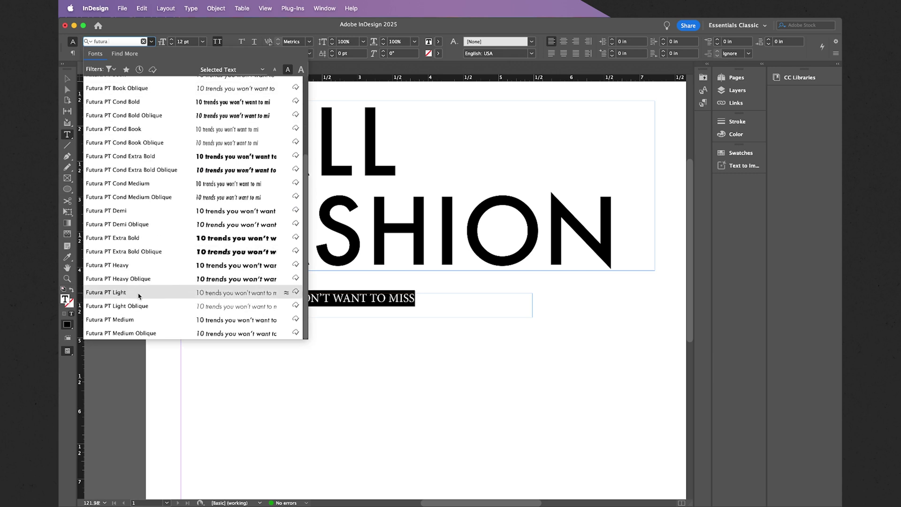
pyautogui.click(140, 295)
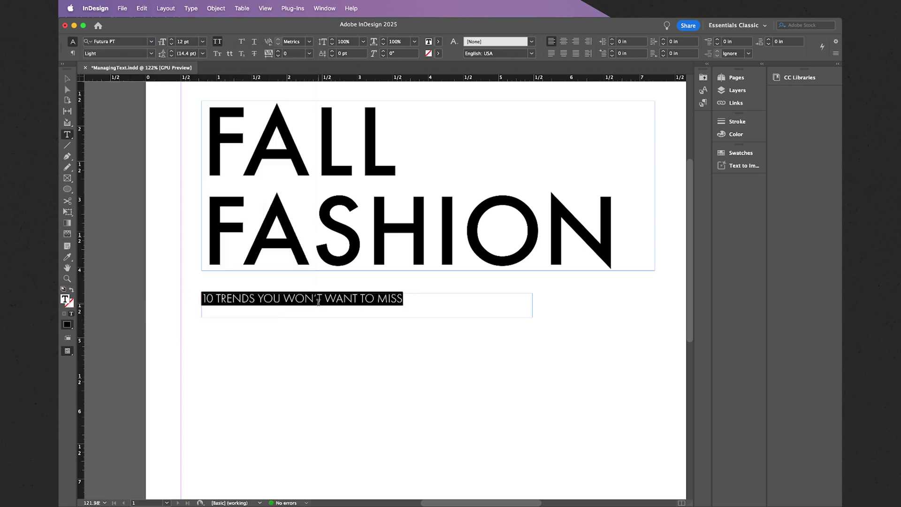
# Step: Widen the subheadline's letter spacing by two tracking steps
pyautogui.hotkey('alt', 'Right')
pyautogui.hotkey('alt', 'Right')
pyautogui.hotkey('alt', 'Right')
pyautogui.hotkey('alt', 'Right')
pyautogui.hotkey('alt', 'Right')
pyautogui.hotkey('alt', 'Right')
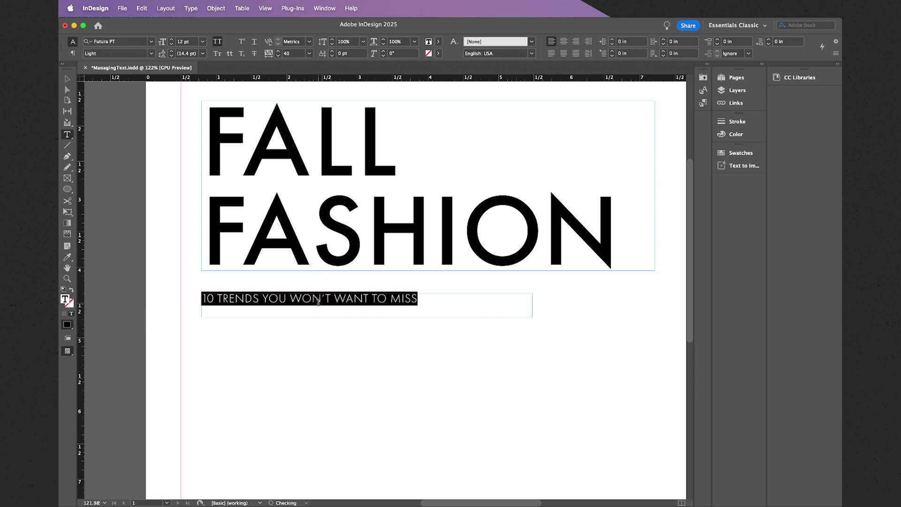
pyautogui.hotkey('alt', 'Right')
pyautogui.hotkey('alt', 'Right')
pyautogui.hotkey('alt', 'Right')
pyautogui.hotkey('alt', 'Right')
pyautogui.hotkey('alt', 'Right')
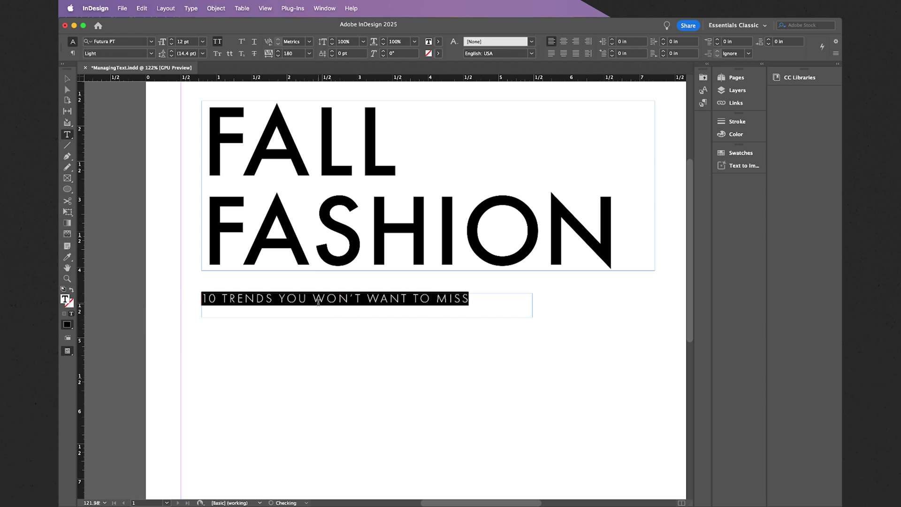
pyautogui.press('Escape')
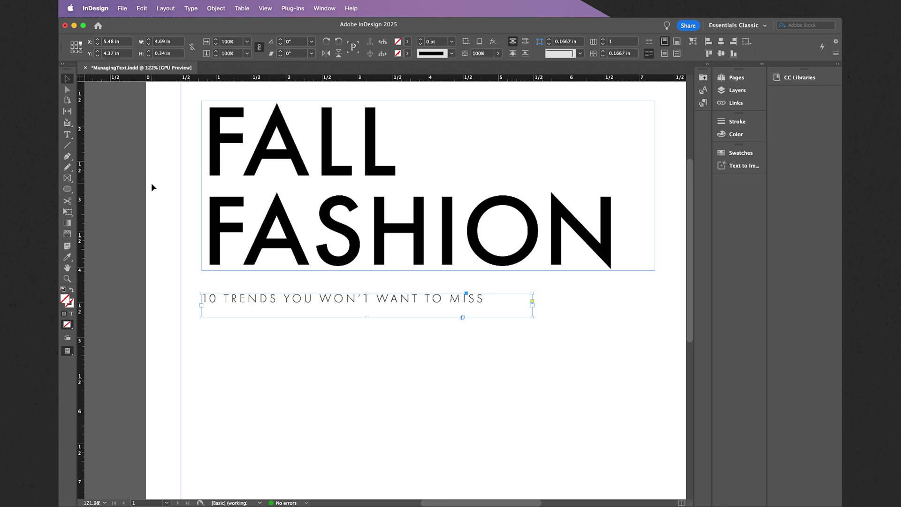
pyautogui.click(175, 212)
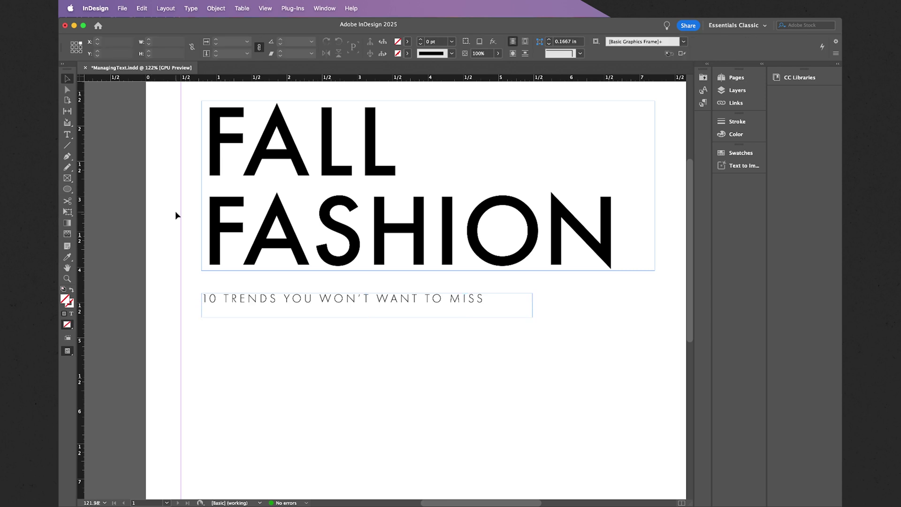
# Step: Change the subheadline's font weight from Futura PT Light to Medium
pyautogui.click(244, 297)
pyautogui.doubleClick(244, 294)
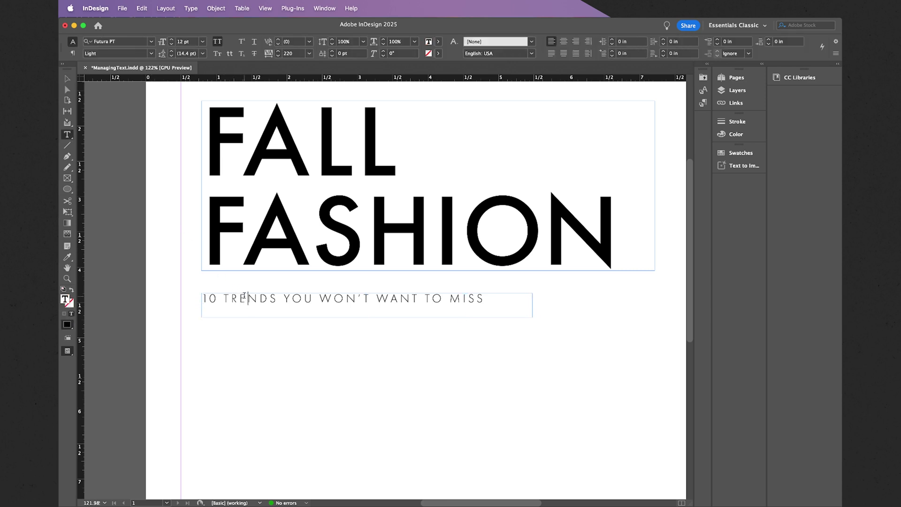
pyautogui.press('super+a')
pyautogui.click(151, 54)
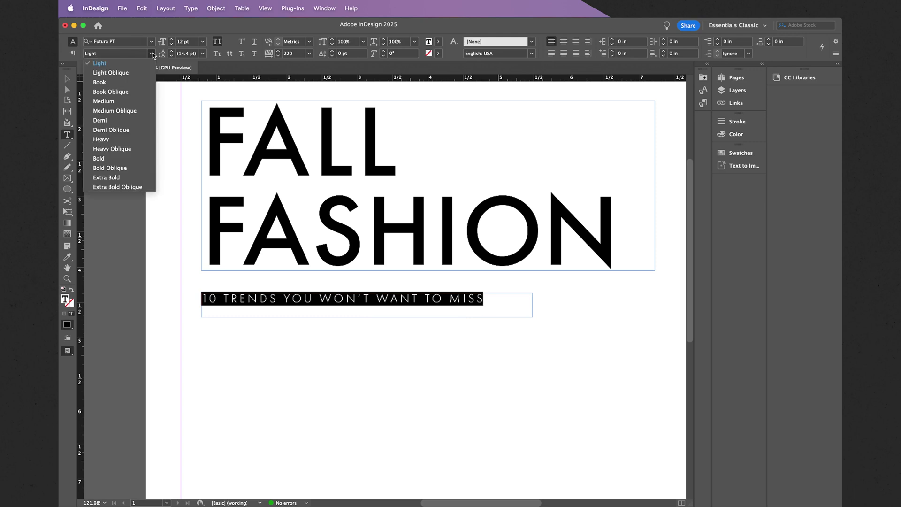
pyautogui.click(129, 102)
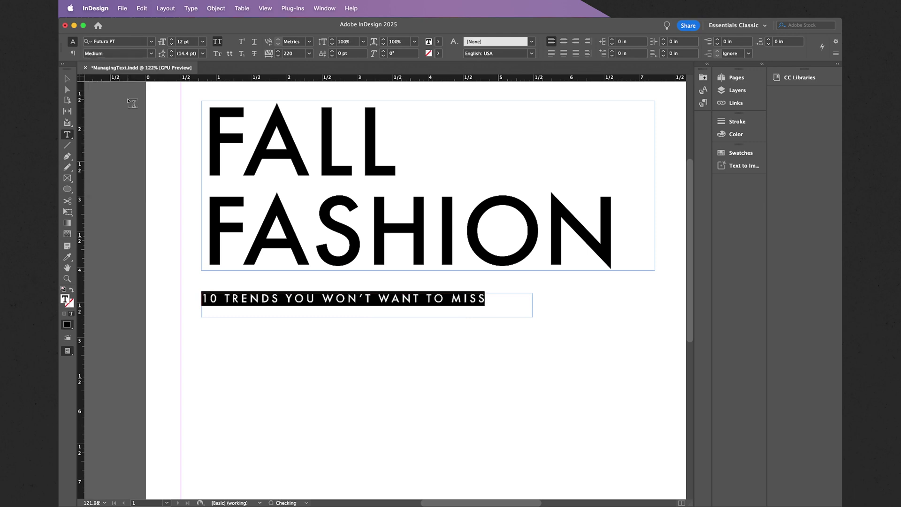
pyautogui.click(68, 80)
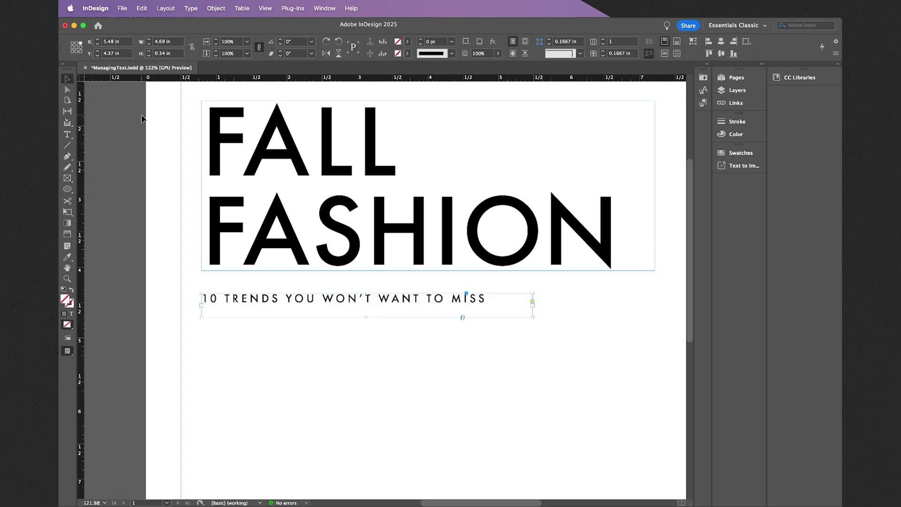
# Step: Place a vertical guide at 0.9 in on the left edge of FASHION's F
pyautogui.click(152, 134)
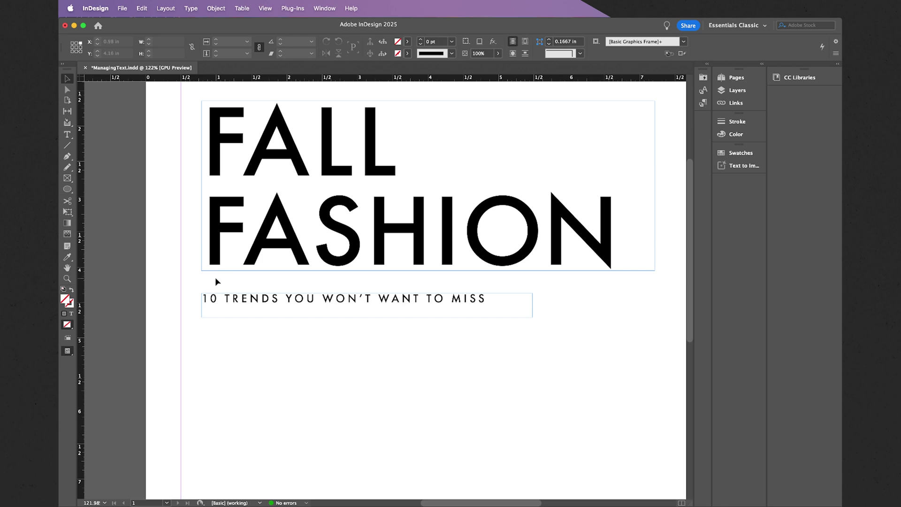
pyautogui.scroll(3, 215, 278)
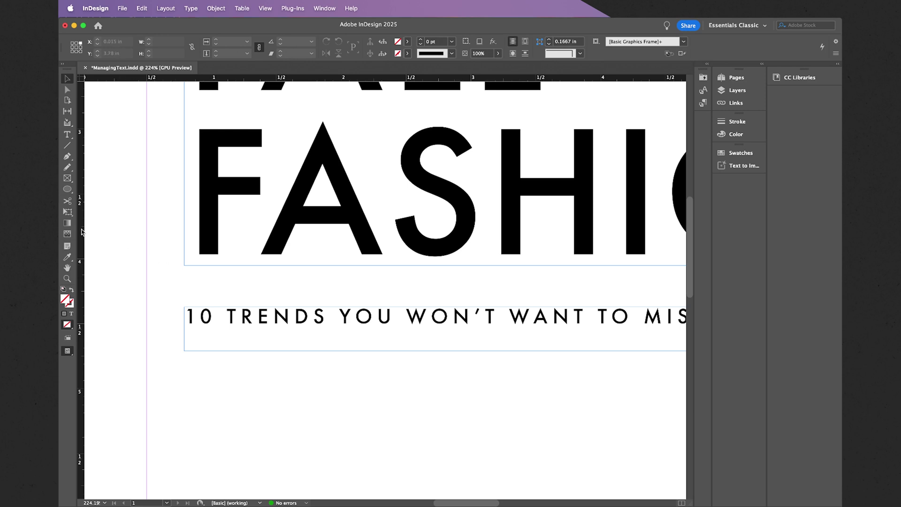
pyautogui.moveTo(81, 232); pyautogui.dragTo(199, 230)
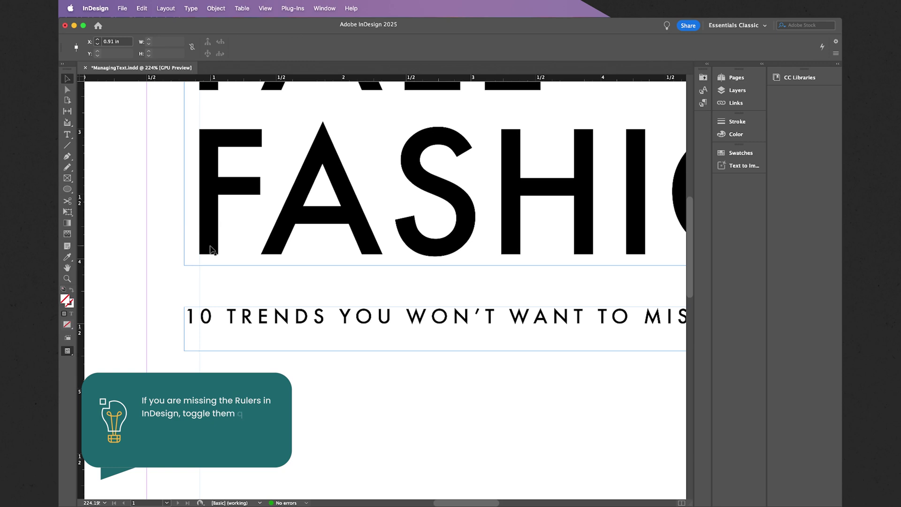
pyautogui.scroll(3, 201, 273)
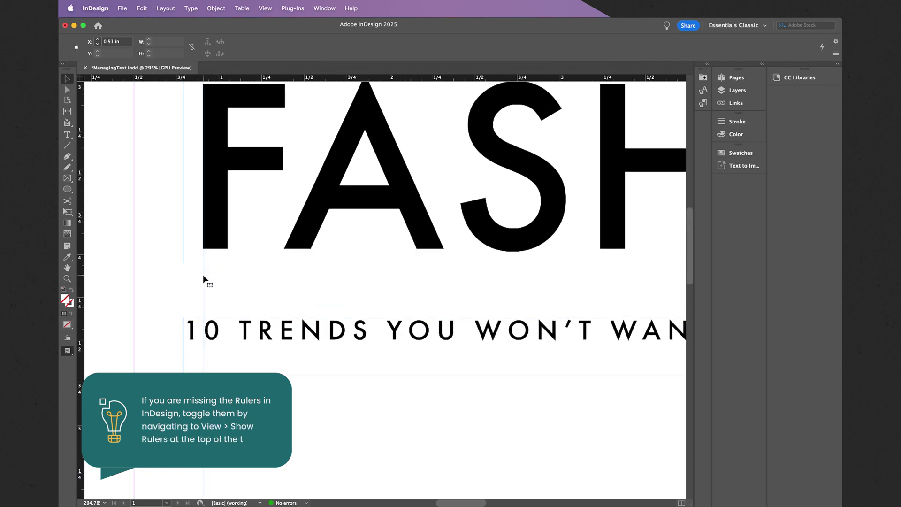
pyautogui.scroll(3, 202, 277)
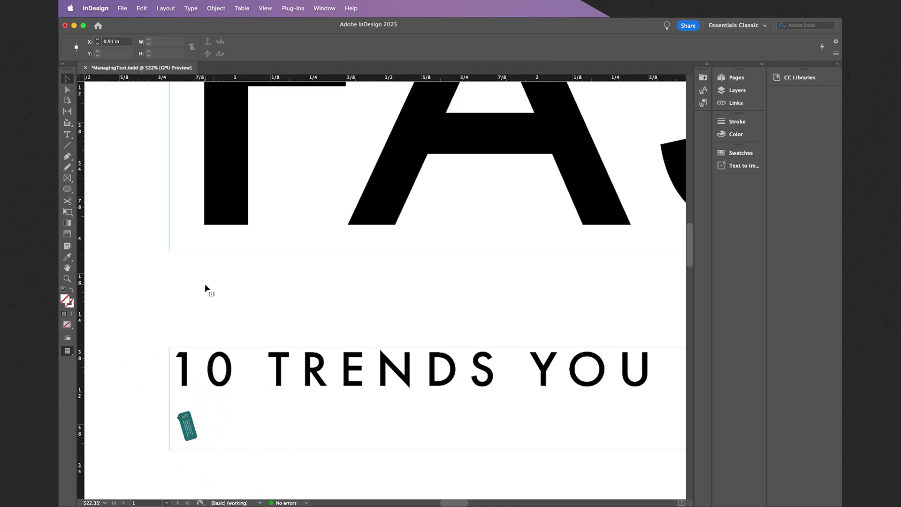
pyautogui.moveTo(204, 283); pyautogui.dragTo(203, 285)
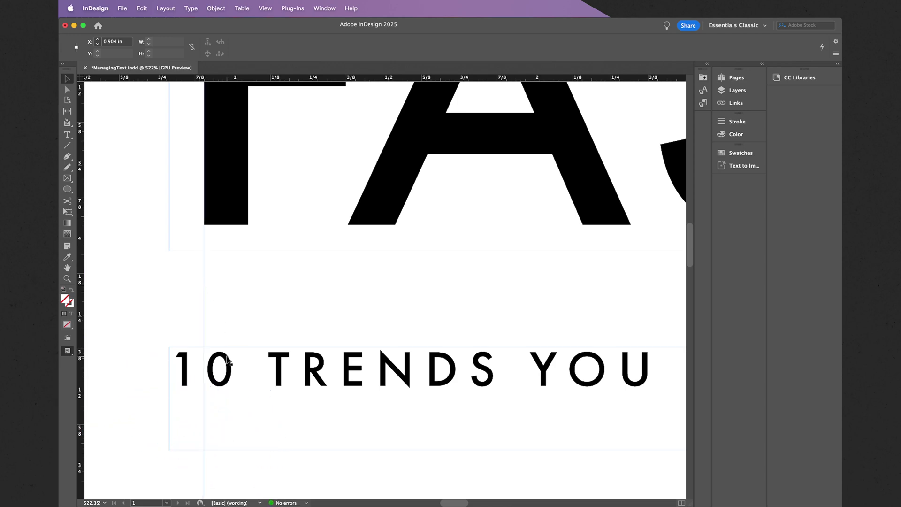
# Step: Shift the subheadline frame right to X 5.554 in so it meets the guide
pyautogui.moveTo(227, 359); pyautogui.dragTo(249, 360)
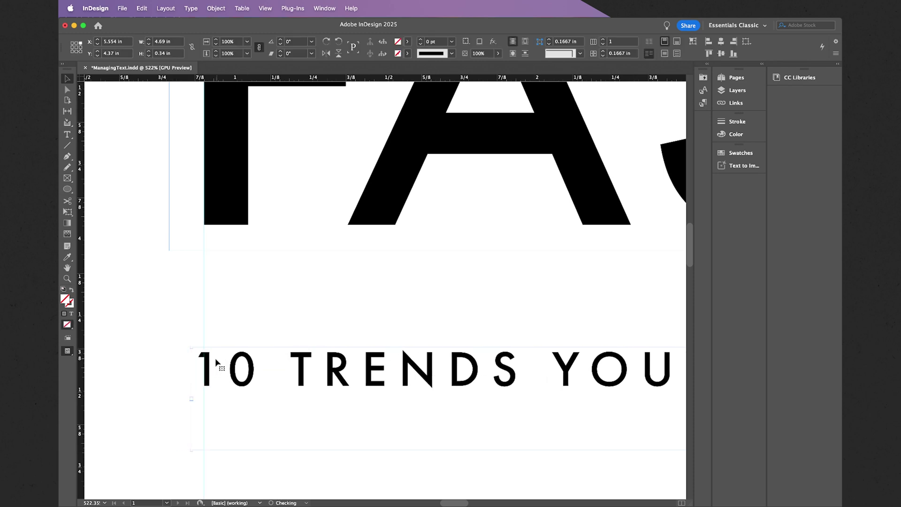
pyautogui.click(179, 308)
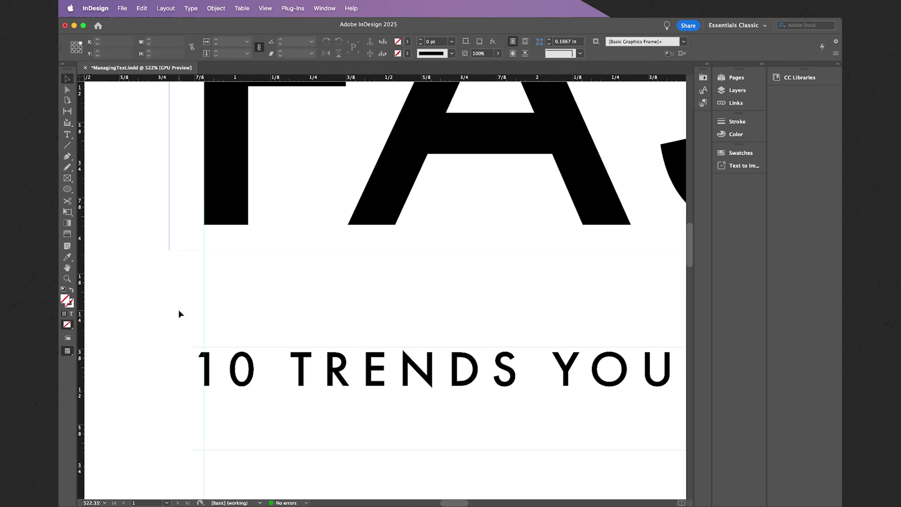
pyautogui.press('super+2')
pyautogui.press('super+0')
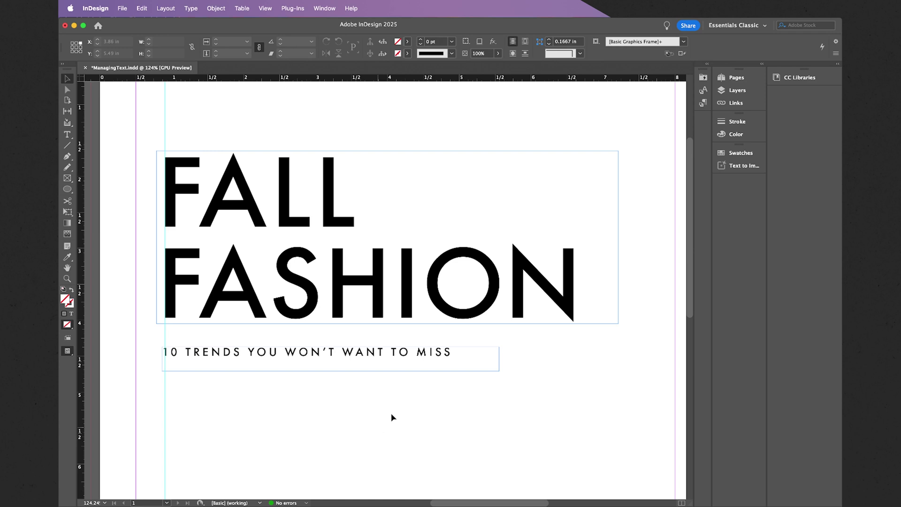
# Step: Change the FALL FASHION headline font from Futura to Didot Bold
pyautogui.click(262, 176)
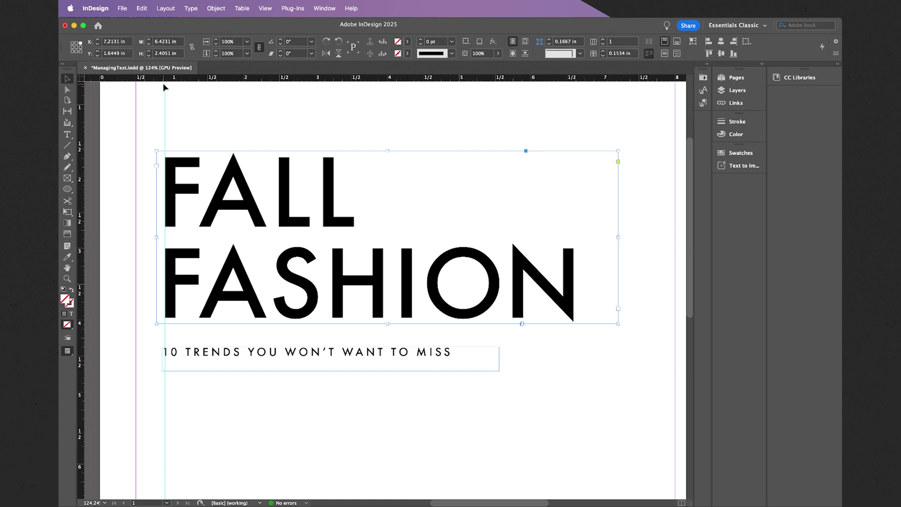
pyautogui.click(68, 135)
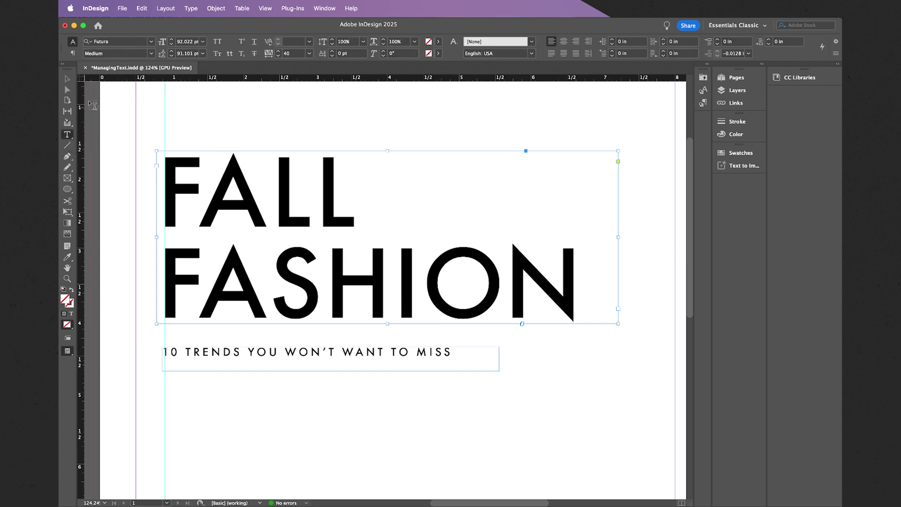
pyautogui.click(118, 41)
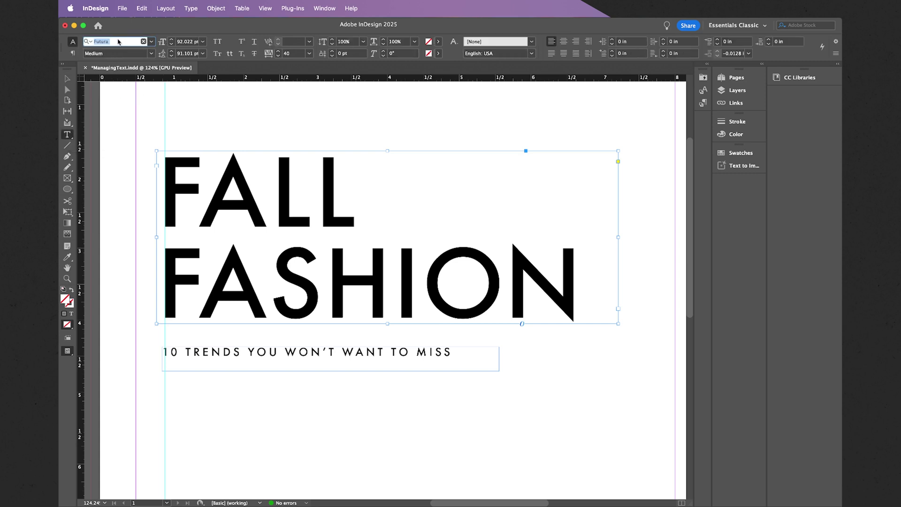
pyautogui.press('BackSpace')
pyautogui.write('di')
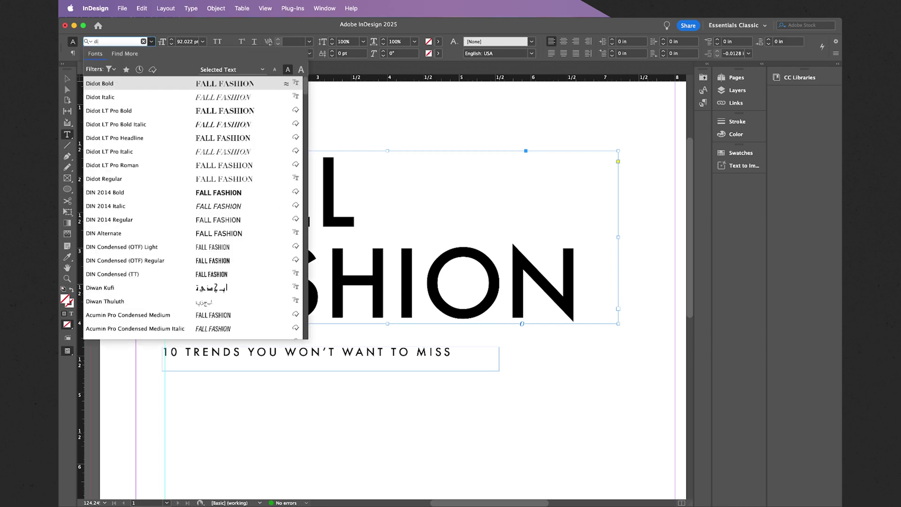
pyautogui.write('do')
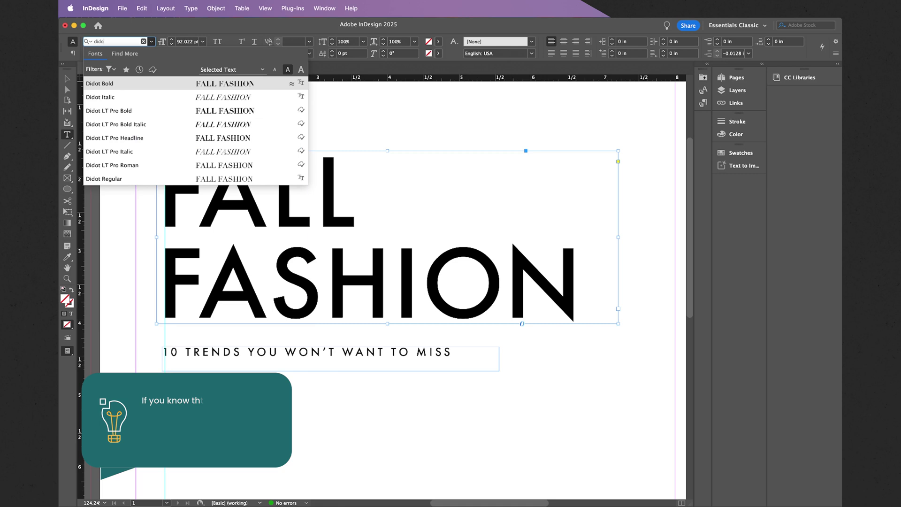
pyautogui.click(117, 84)
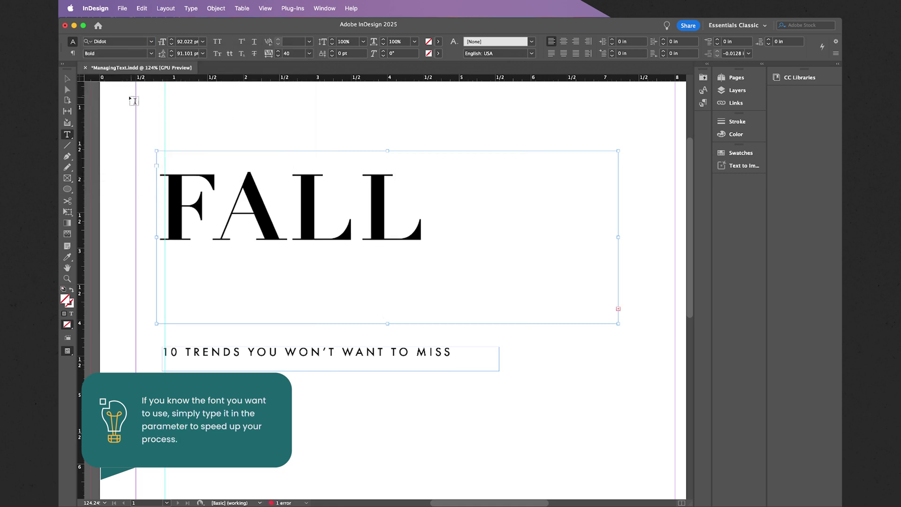
pyautogui.click(67, 80)
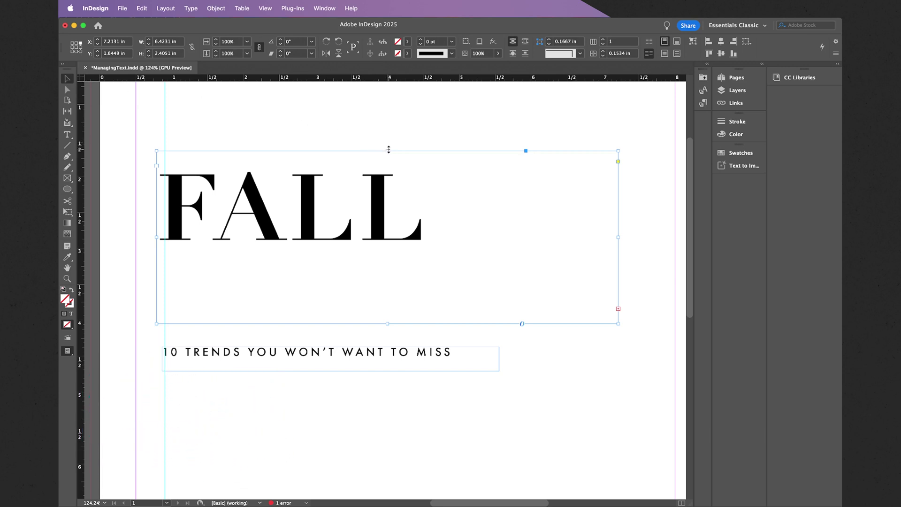
# Step: Stretch the headline frame upward to reveal FASHION and move the guide to 0.946 in
pyautogui.moveTo(389, 150); pyautogui.dragTo(391, 134)
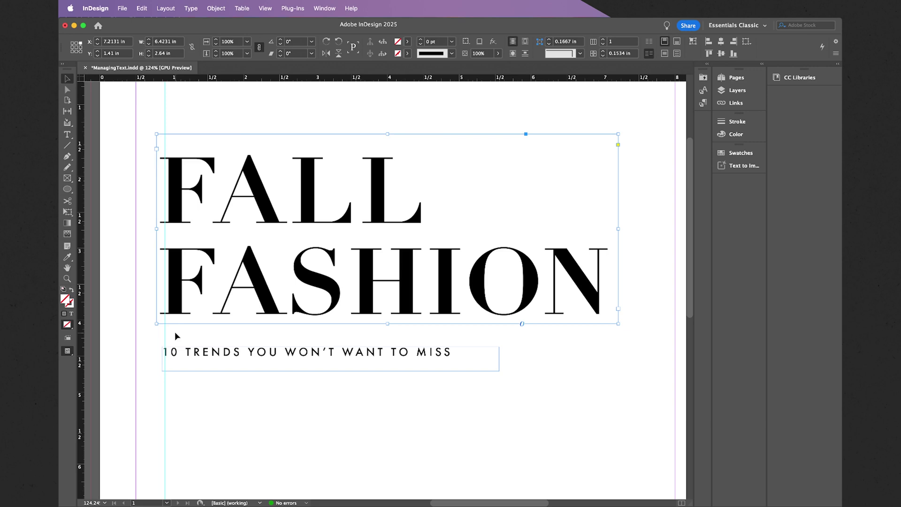
pyautogui.scroll(6, 175, 333)
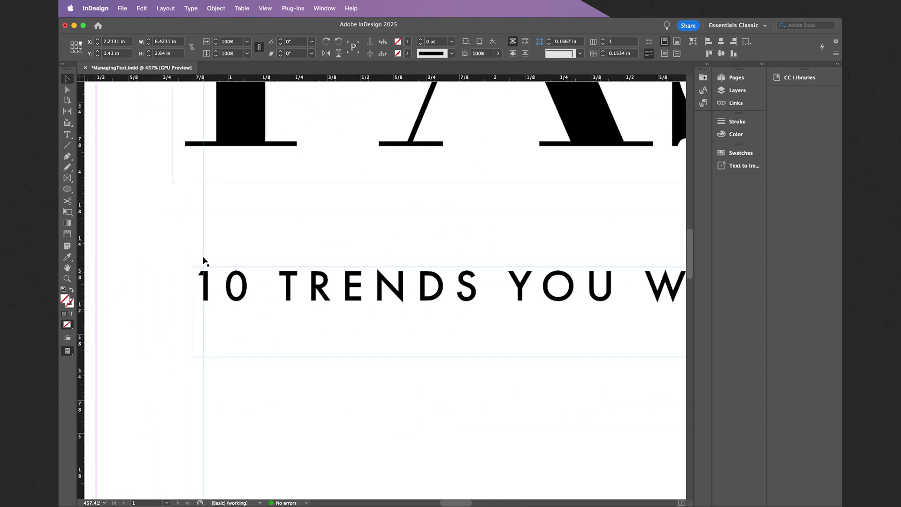
pyautogui.moveTo(203, 261); pyautogui.dragTo(215, 257)
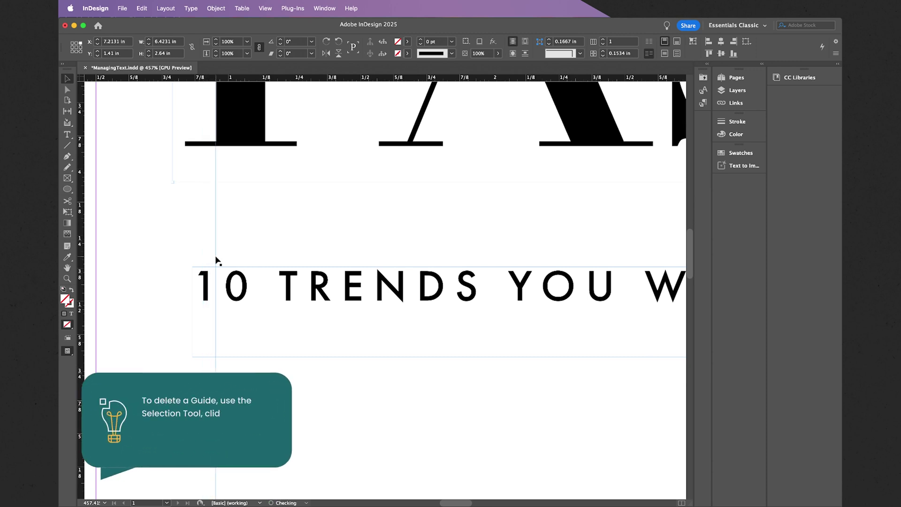
# Step: Nudge the subheadline right to X 5.602 in onto the repositioned guide
pyautogui.click(231, 279)
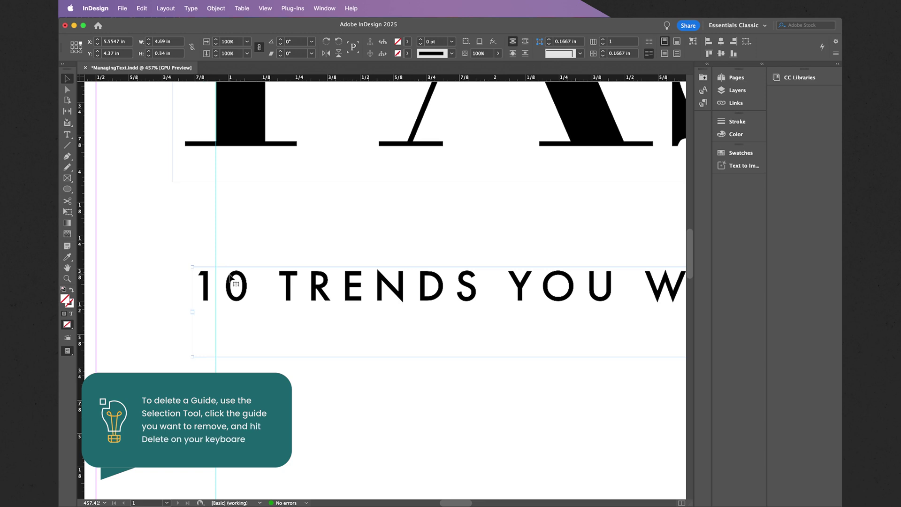
pyautogui.scroll(2, 231, 279)
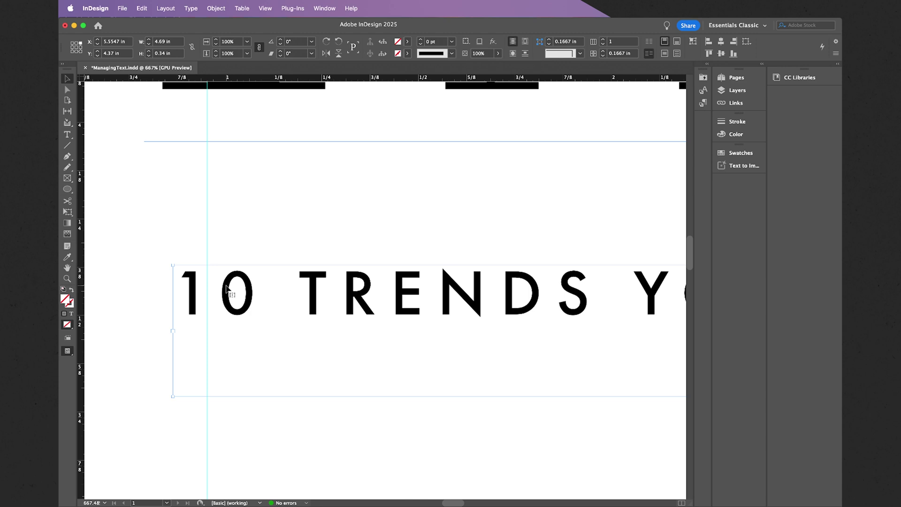
pyautogui.moveTo(227, 286); pyautogui.dragTo(252, 290)
pyautogui.click(291, 240)
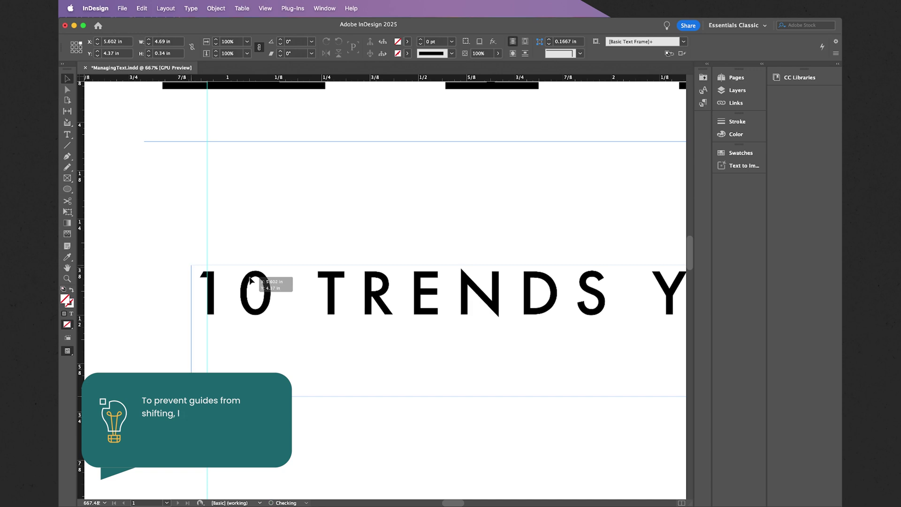
pyautogui.scroll(-3, 287, 242)
pyautogui.scroll(-5, 287, 242)
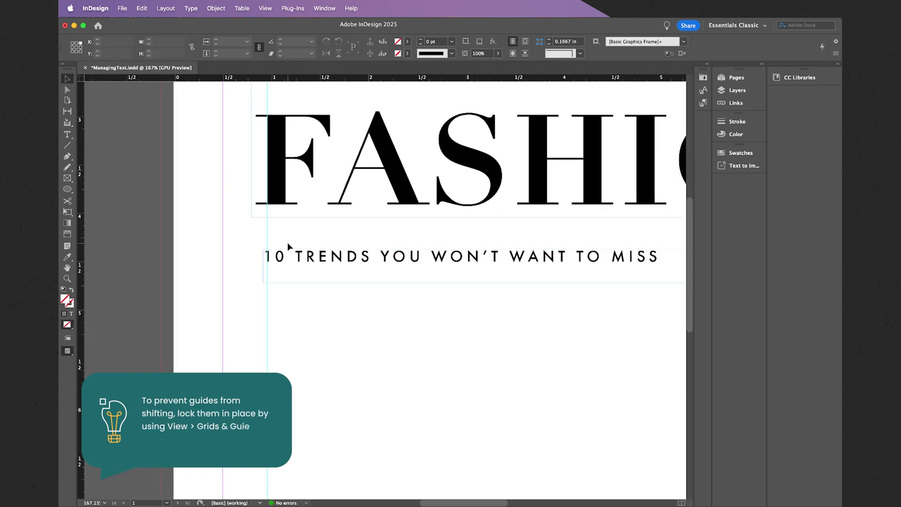
pyautogui.scroll(2, 288, 242)
pyautogui.hscroll(2, 287, 243)
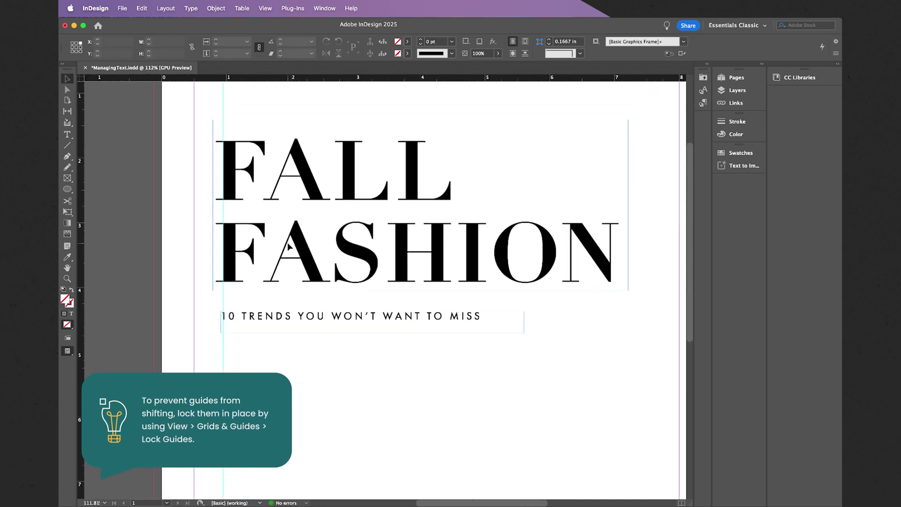
pyautogui.hscroll(2, 288, 245)
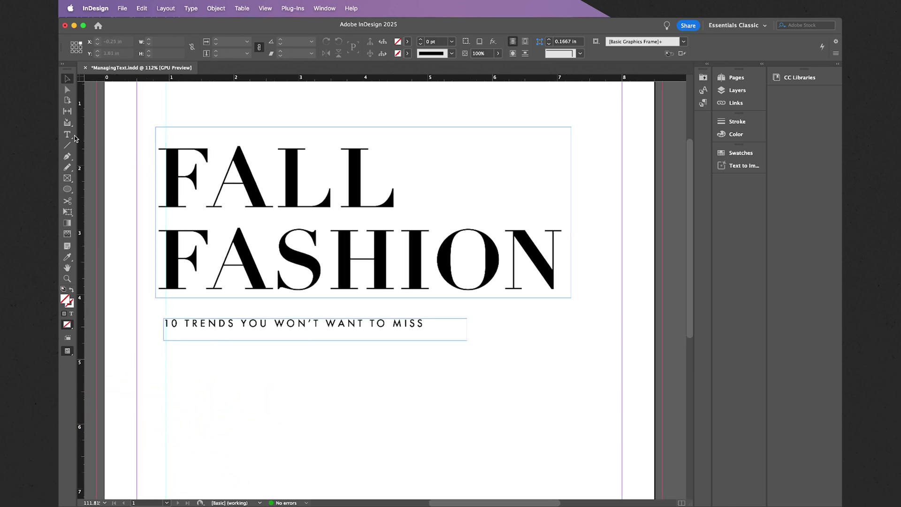
# Step: Draw a new text frame right of the subheadline containing '2025'
pyautogui.click(68, 135)
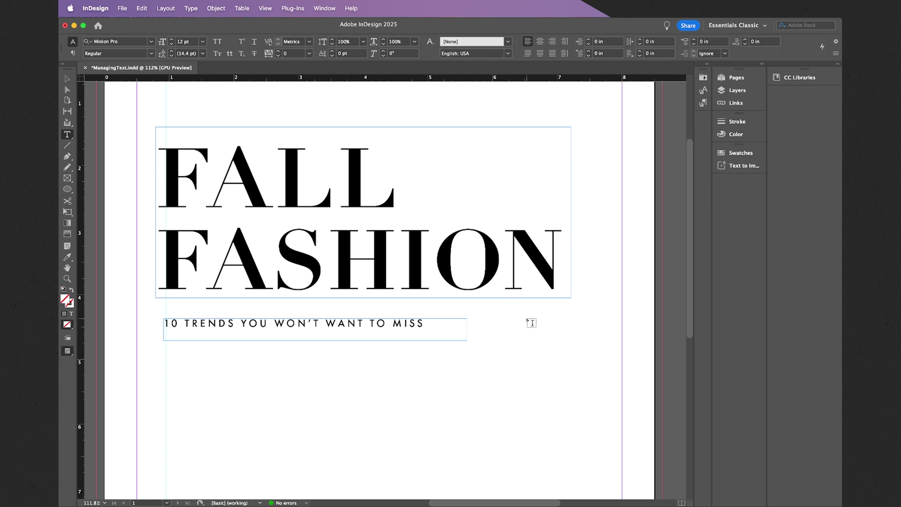
pyautogui.moveTo(512, 319); pyautogui.dragTo(591, 339)
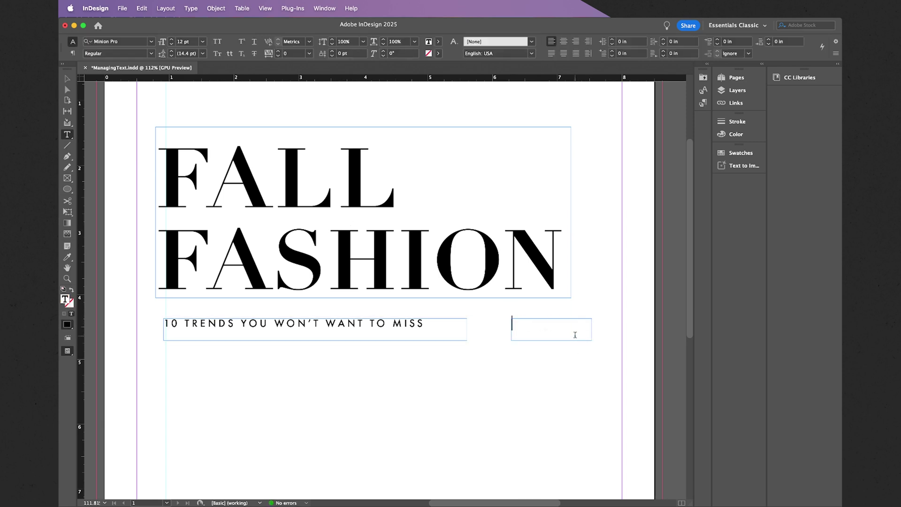
pyautogui.write('2025')
pyautogui.scroll(3, 608, 338)
pyautogui.scroll(2, 609, 337)
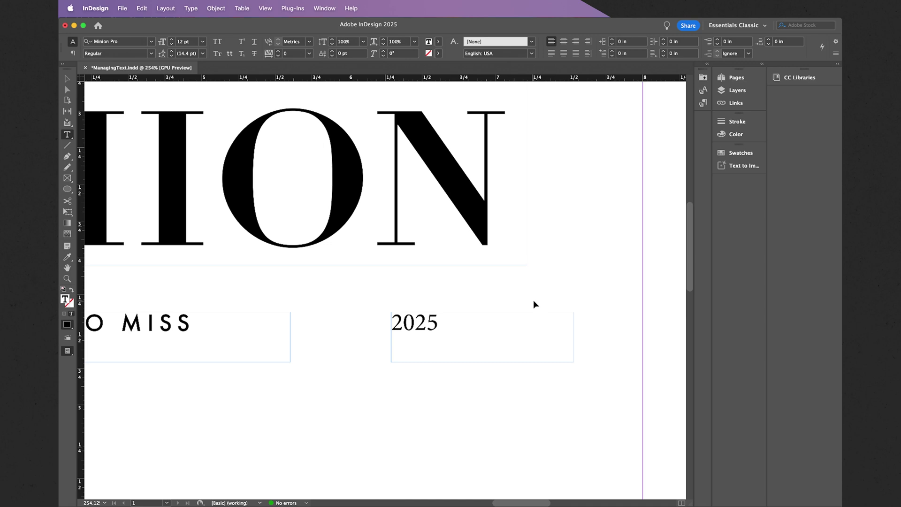
pyautogui.press('super+a')
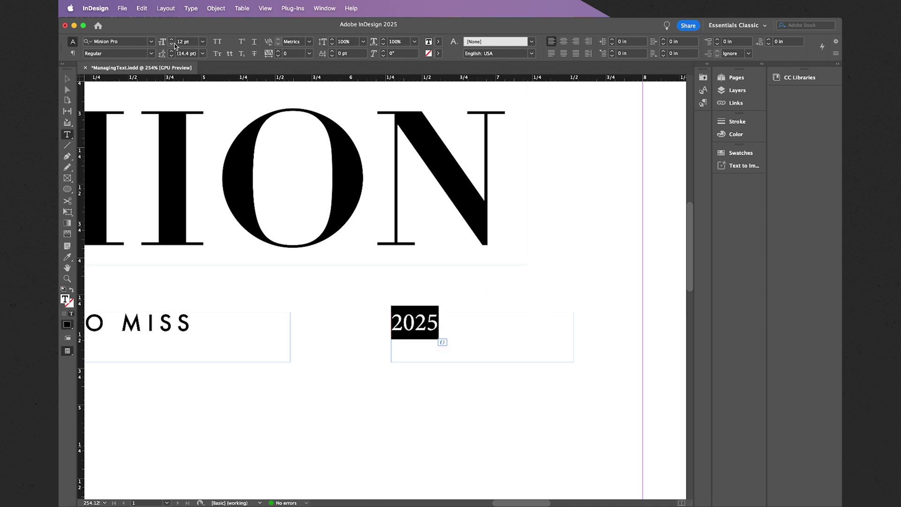
# Step: Increase the font size of 2025 to 30 pt
pyautogui.click(171, 42)
pyautogui.click(172, 41)
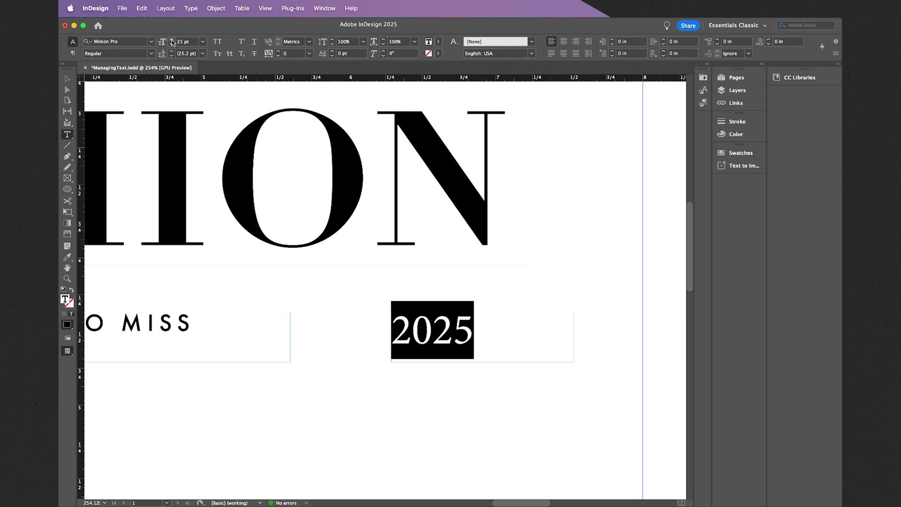
pyautogui.click(172, 42)
pyautogui.click(171, 41)
pyautogui.click(172, 41)
pyautogui.click(172, 42)
pyautogui.click(172, 42)
pyautogui.click(172, 41)
pyautogui.click(172, 42)
pyautogui.click(172, 42)
pyautogui.click(171, 42)
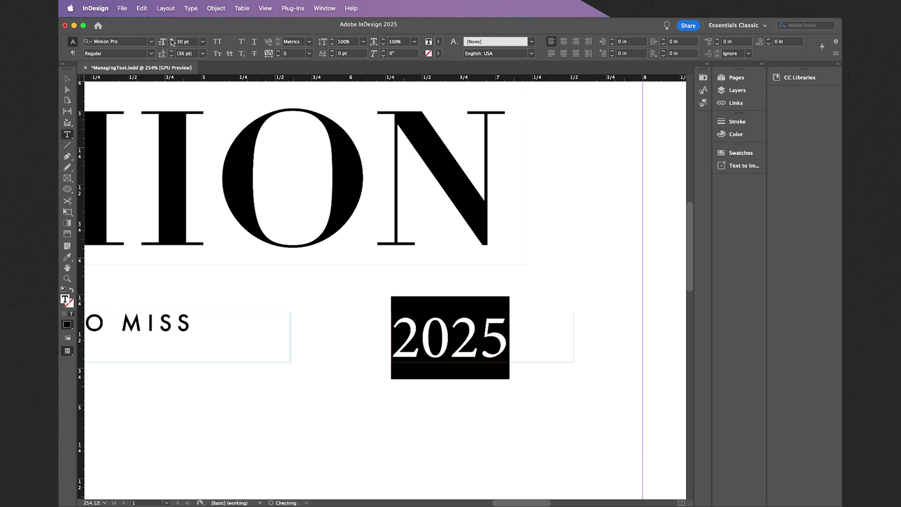
pyautogui.click(127, 43)
# Step: Set 2025 in Futura PT Light with tracking 160
pyautogui.write('fut')
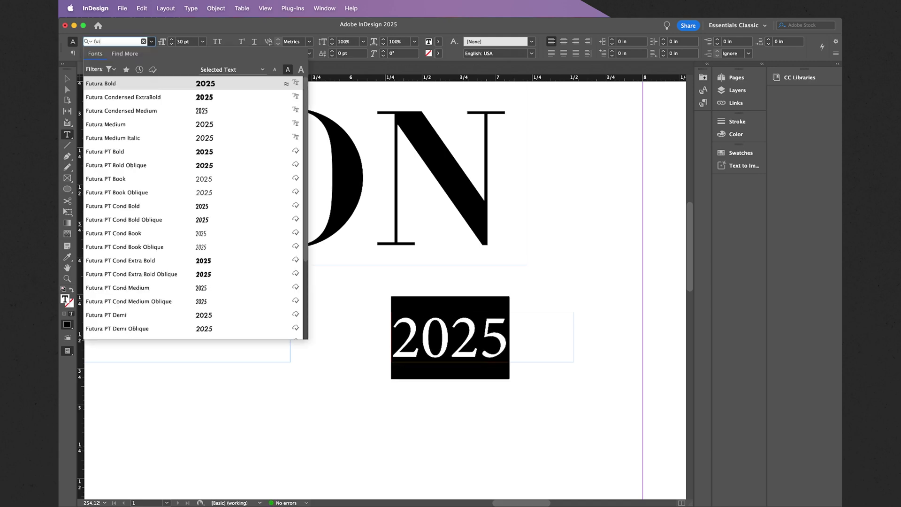
pyautogui.write('ura li')
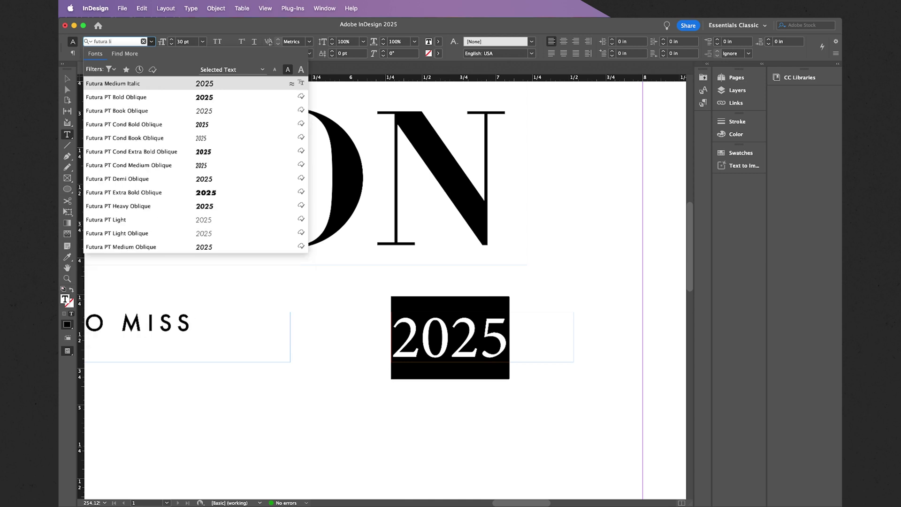
pyautogui.click(167, 219)
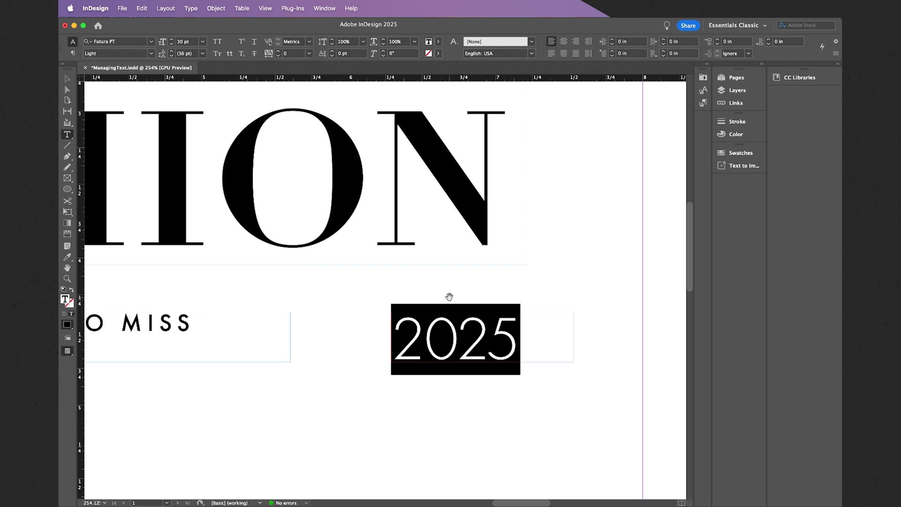
pyautogui.hotkey('alt', 'Right')
pyautogui.hotkey('alt', 'Right')
pyautogui.hotkey('alt', 'Right')
pyautogui.hotkey('alt', 'Right')
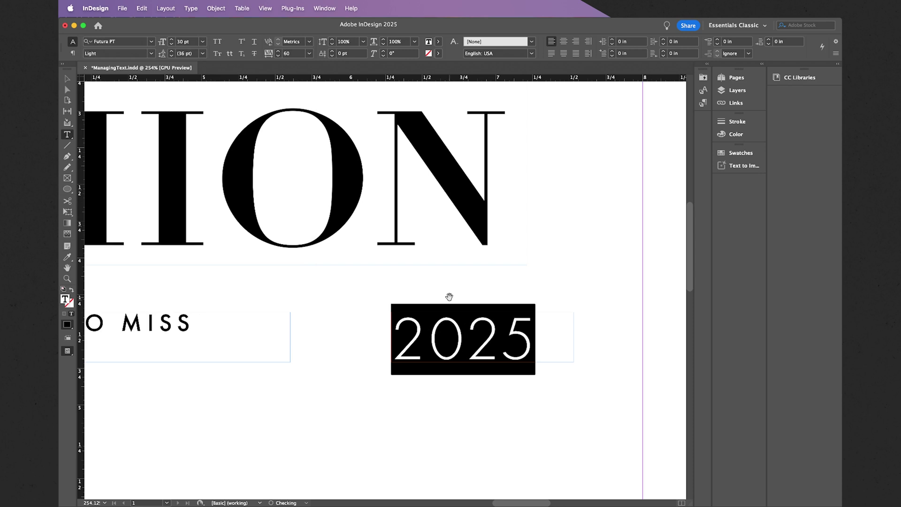
pyautogui.hotkey('alt', 'Right')
pyautogui.hotkey('alt', 'Right')
pyautogui.hotkey('alt', 'Right')
pyautogui.hotkey('alt', 'Right')
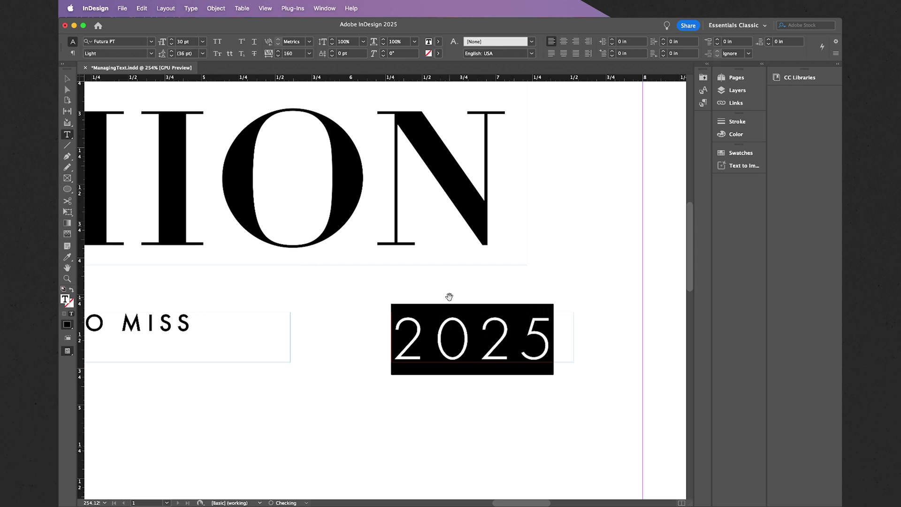
pyautogui.press('Escape')
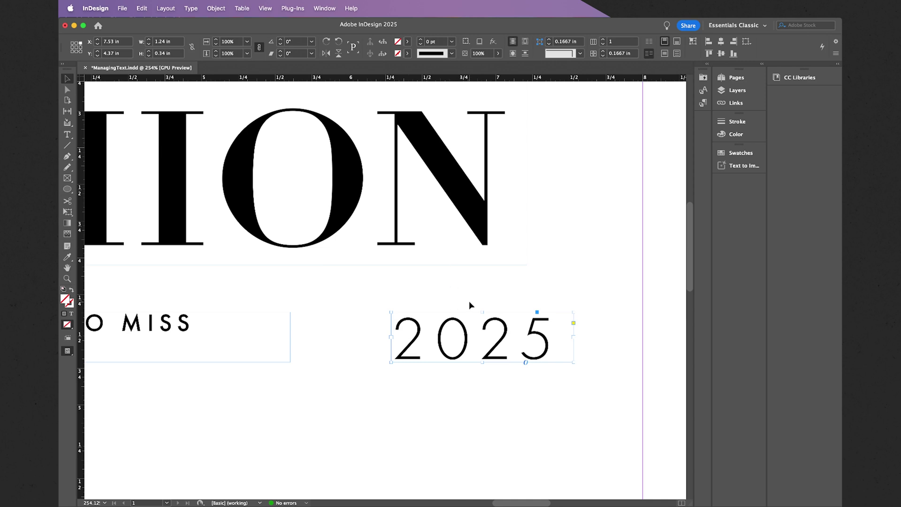
# Step: Rotate the 2025 frame 90° to run vertically and move it beside FASHION's final N
pyautogui.click(68, 212)
pyautogui.moveTo(386, 305); pyautogui.dragTo(383, 365)
pyautogui.moveTo(414, 397); pyautogui.dragTo(487, 278)
pyautogui.scroll(3, 486, 329)
pyautogui.hscroll(2, 486, 329)
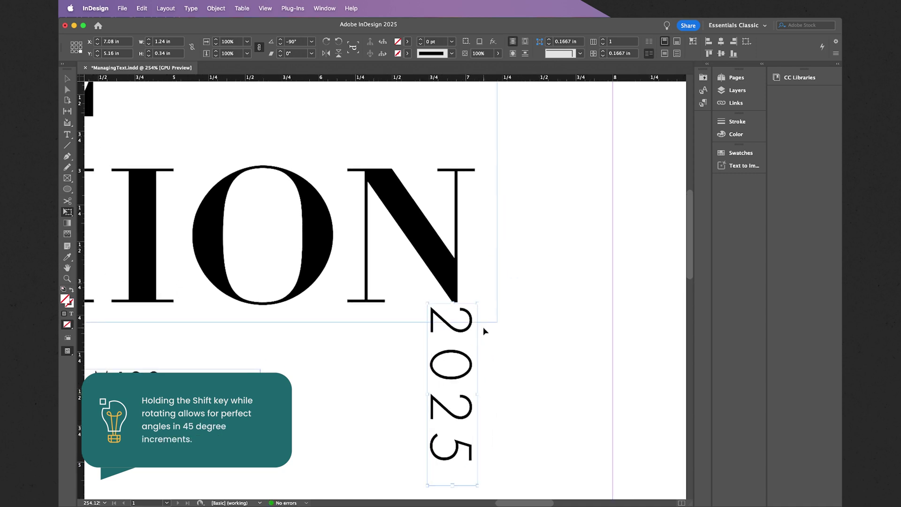
pyautogui.moveTo(455, 376); pyautogui.dragTo(529, 240)
pyautogui.scroll(3, 581, 190)
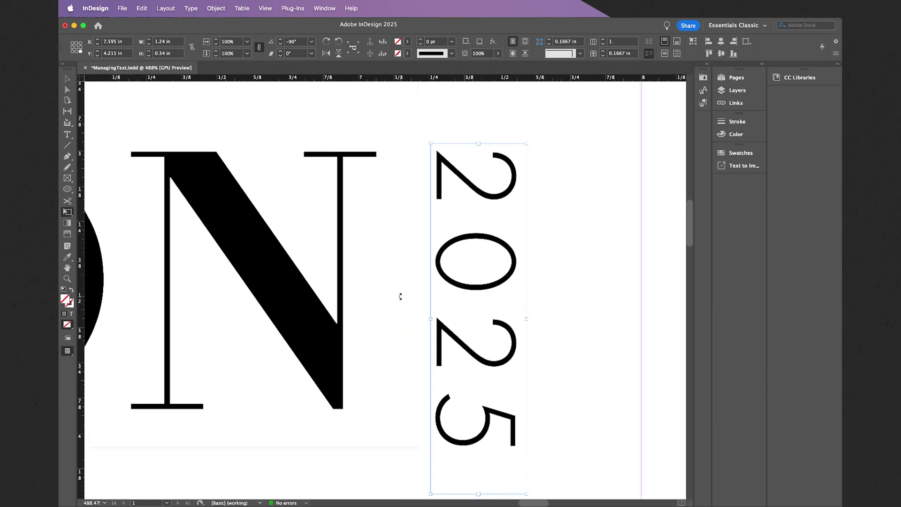
# Step: Add horizontal guides at about 2.98 in and 3.91 in marking the N's top and base
pyautogui.scroll(2, 400, 296)
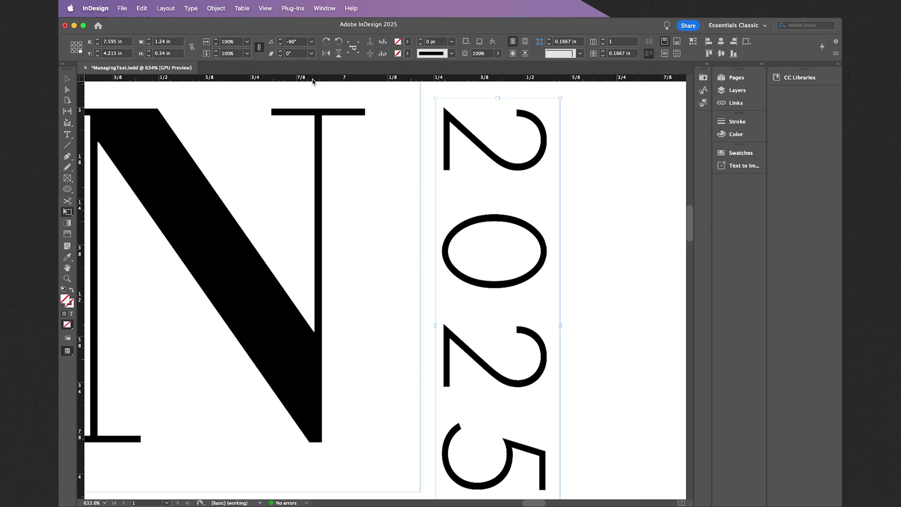
pyautogui.moveTo(314, 84); pyautogui.dragTo(314, 109)
pyautogui.scroll(-5, 340, 193)
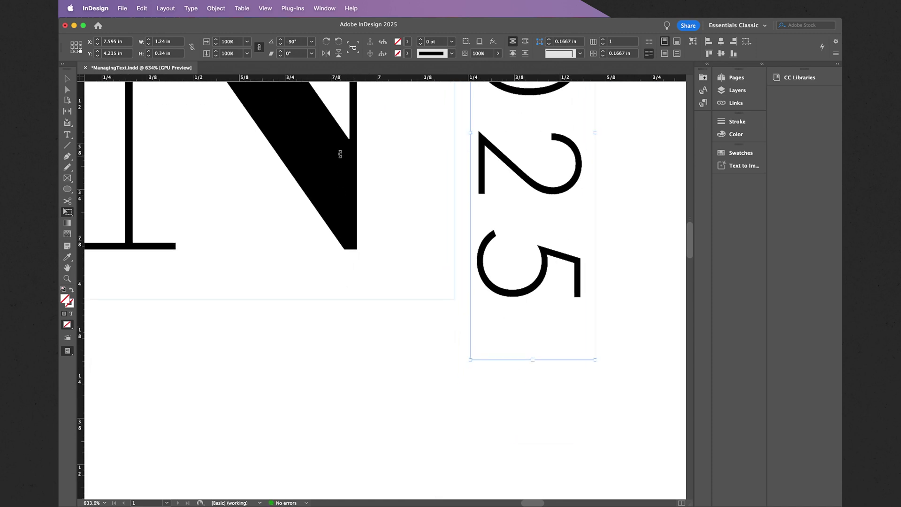
pyautogui.moveTo(319, 81); pyautogui.dragTo(329, 250)
pyautogui.scroll(5, 424, 316)
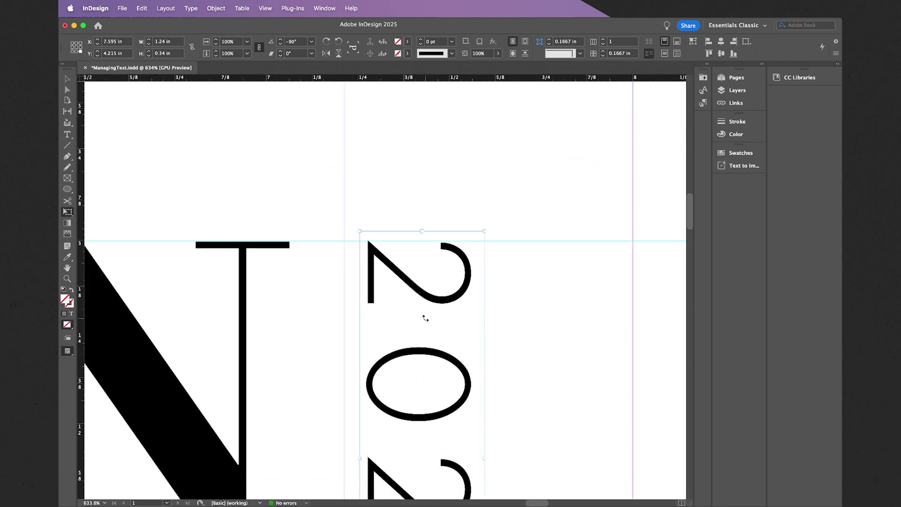
pyautogui.scroll(-3, 424, 316)
pyautogui.scroll(-2, 425, 318)
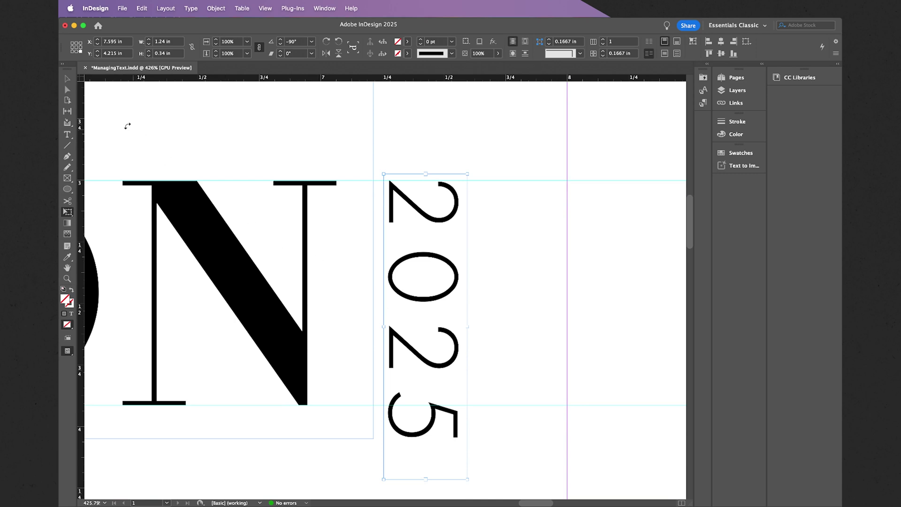
pyautogui.click(67, 79)
# Step: Convert the 2025 text to outlines with Type > Create Outlines
pyautogui.click(191, 9)
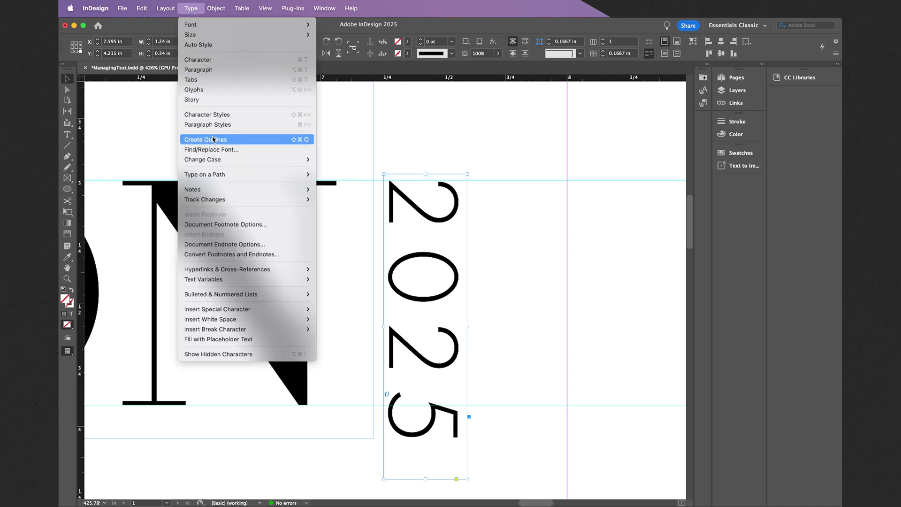
pyautogui.click(214, 140)
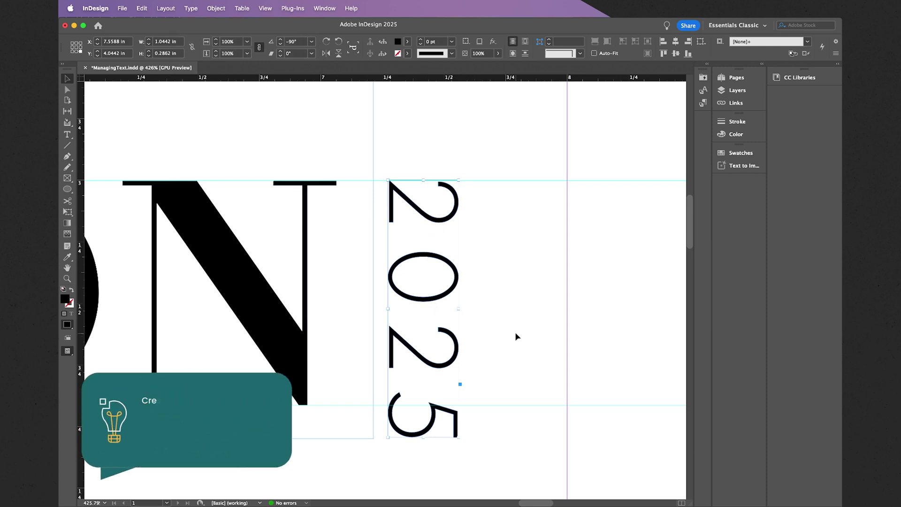
pyautogui.scroll(1, 514, 331)
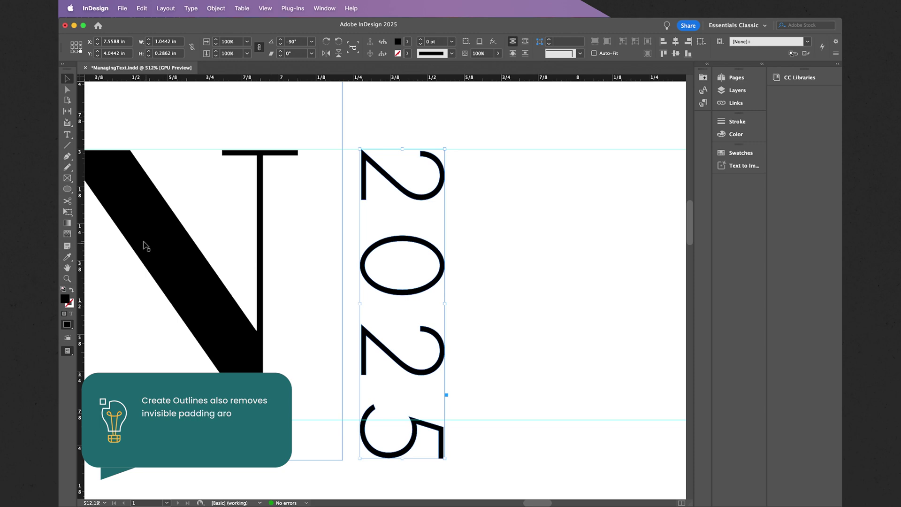
# Step: Scale the outlined 2025 down to about 0.91 in to fit between the guides
pyautogui.click(70, 214)
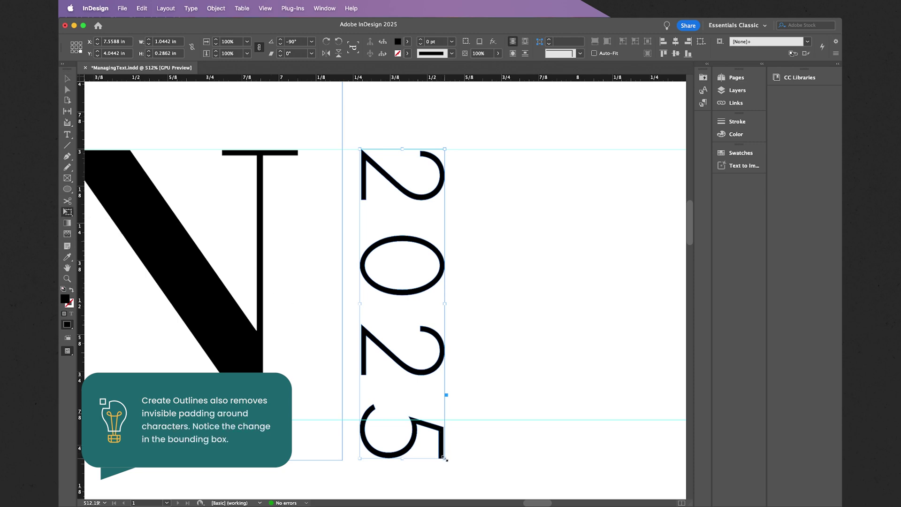
pyautogui.moveTo(445, 459); pyautogui.dragTo(417, 425)
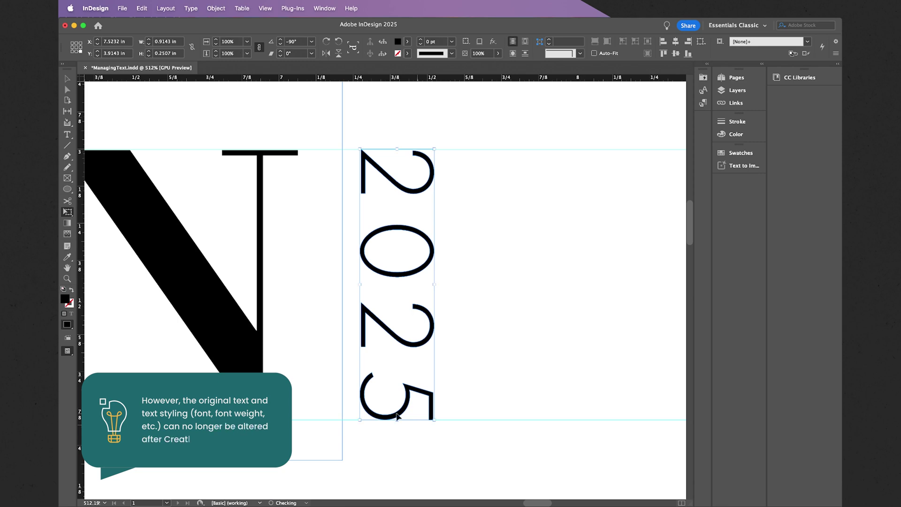
pyautogui.click(67, 79)
pyautogui.click(193, 102)
# Step: Select the letters of FALL in the FALL FASHION headline
pyautogui.press('super+alt+equal')
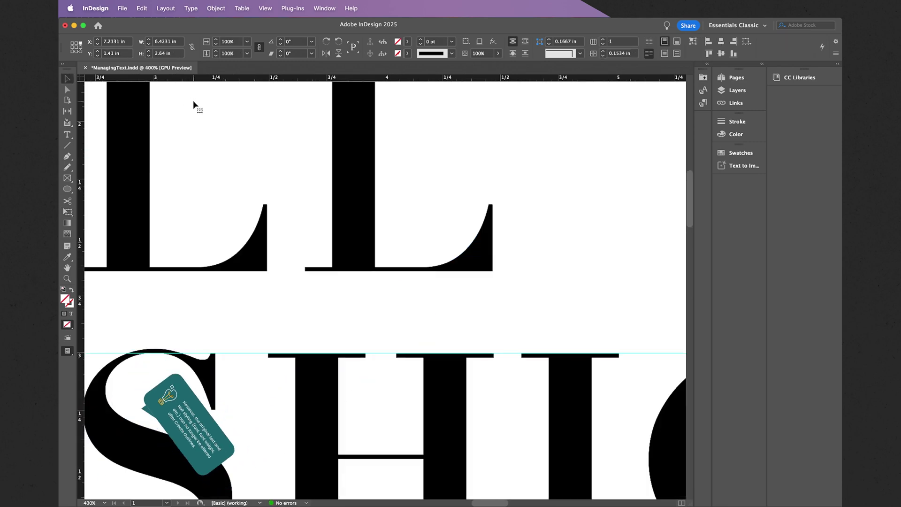
pyautogui.press('super+minus')
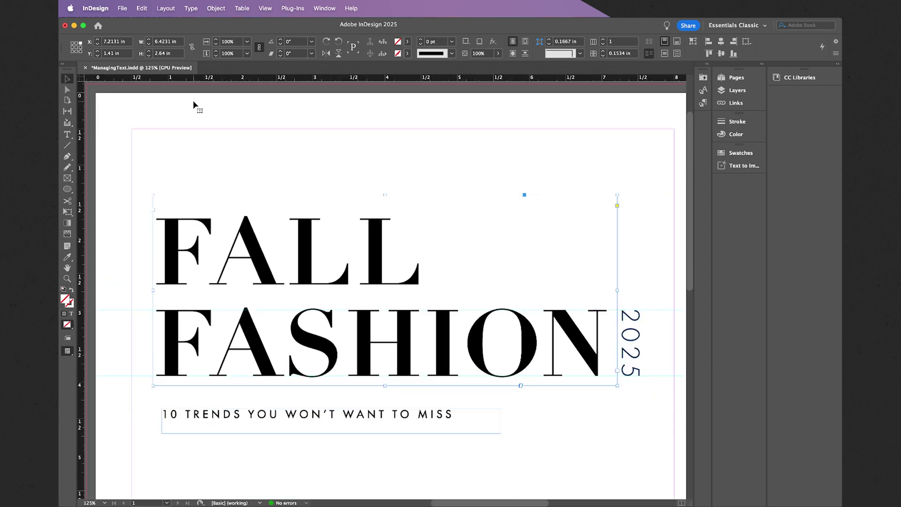
pyautogui.press('super+minus')
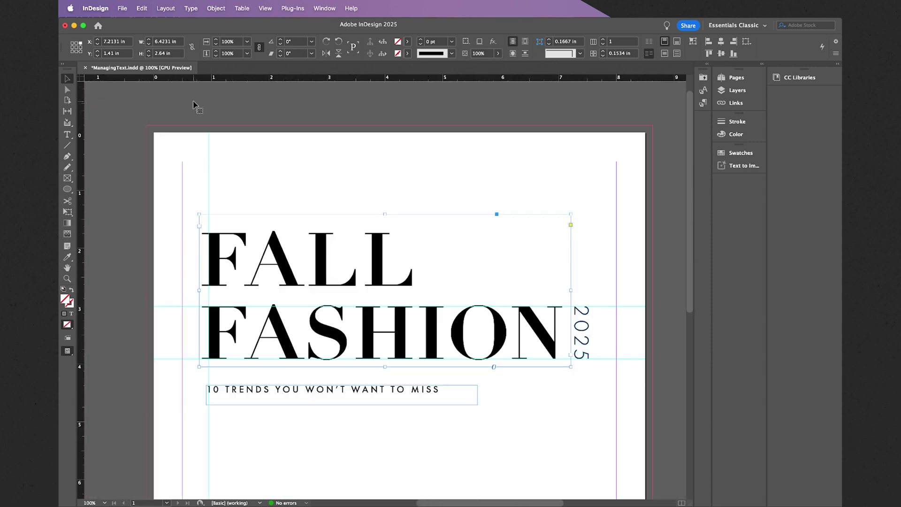
pyautogui.click(254, 152)
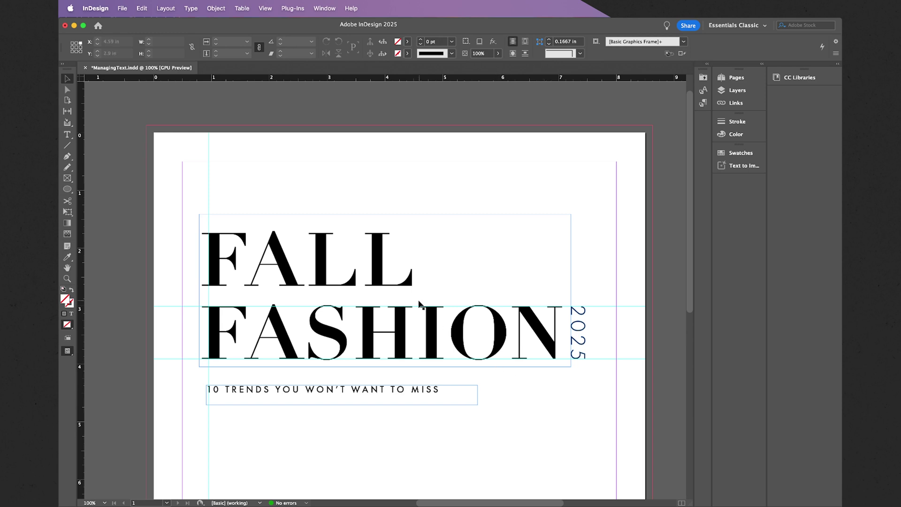
pyautogui.click(383, 269)
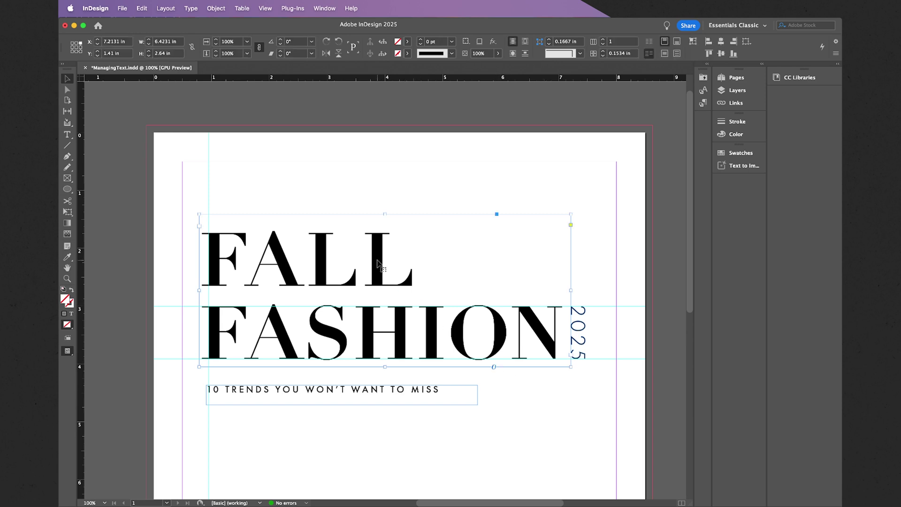
pyautogui.doubleClick(415, 272)
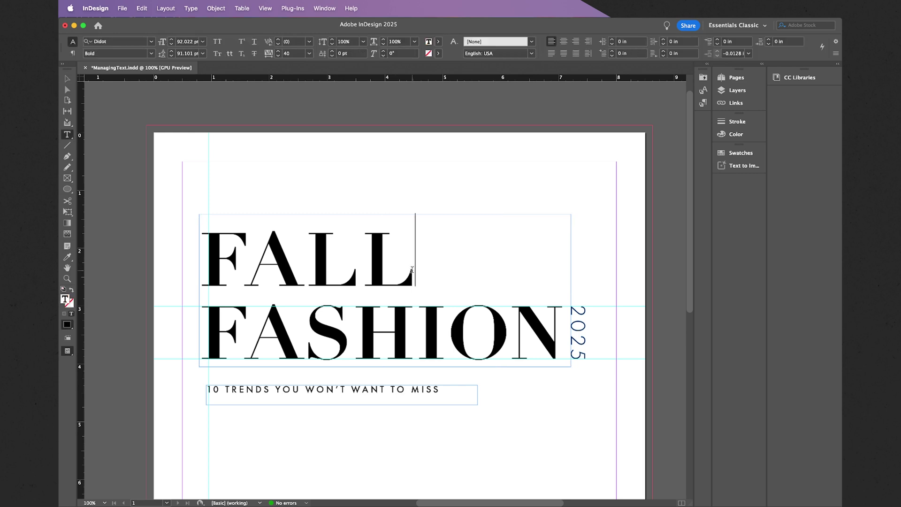
pyautogui.moveTo(415, 272); pyautogui.dragTo(212, 274)
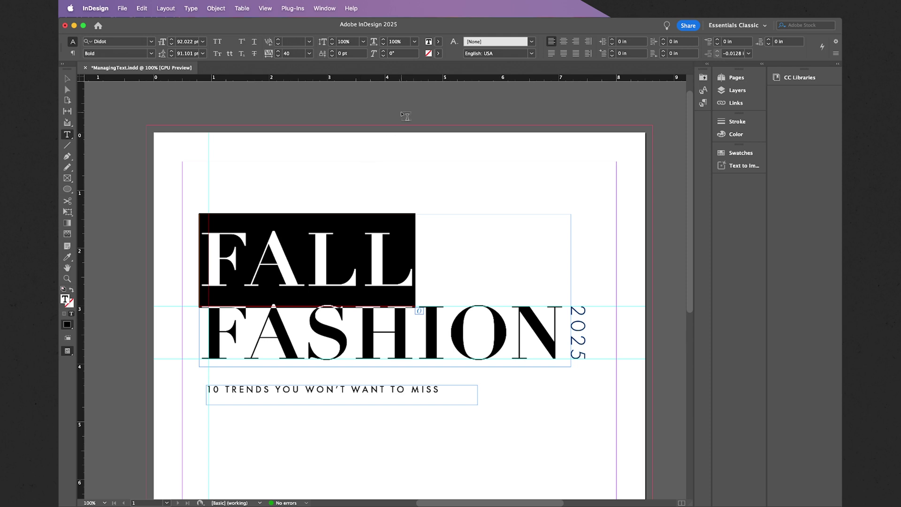
# Step: Fill FALL with the red C=15 M=100 Y=100 K=0 swatch and reopen the swatch list
pyautogui.click(439, 44)
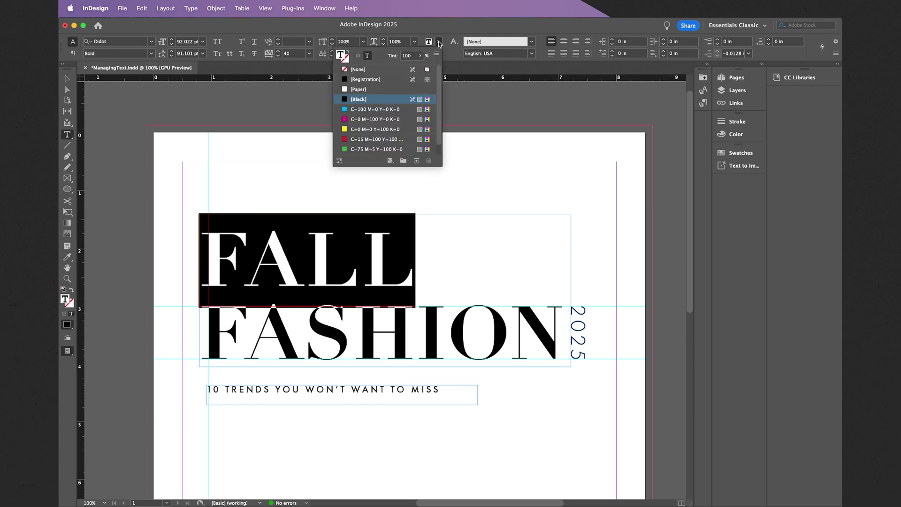
pyautogui.click(376, 140)
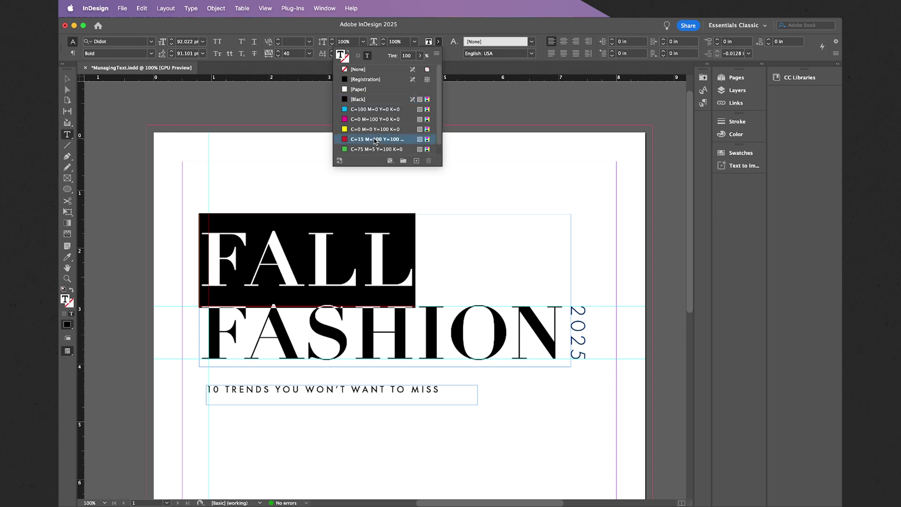
pyautogui.click(381, 254)
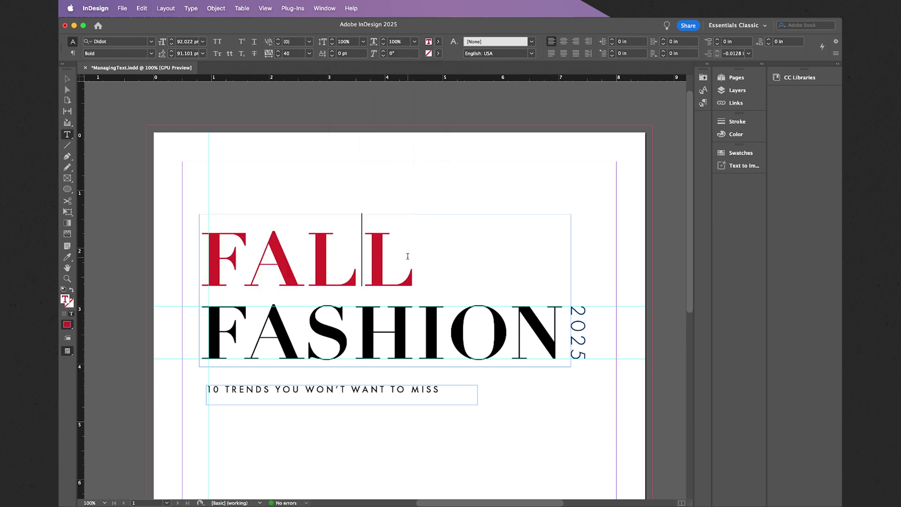
pyautogui.moveTo(411, 257); pyautogui.dragTo(209, 257)
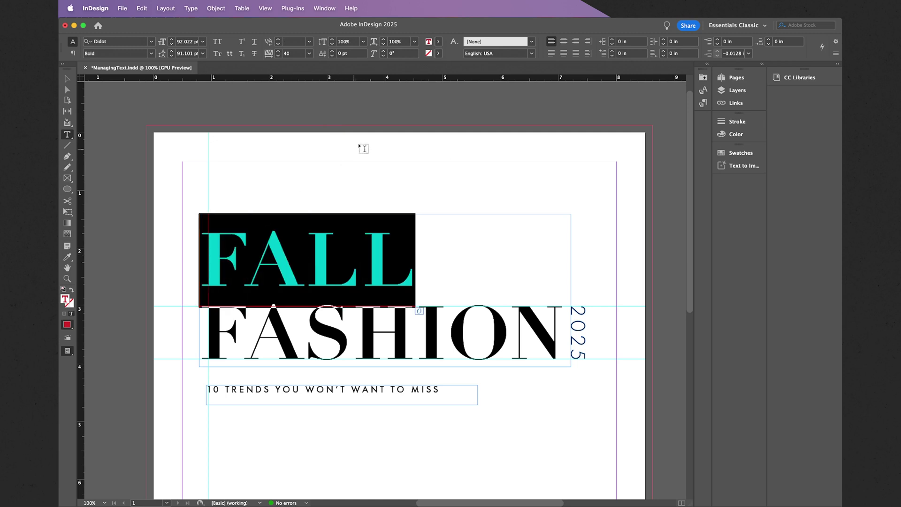
pyautogui.click(439, 42)
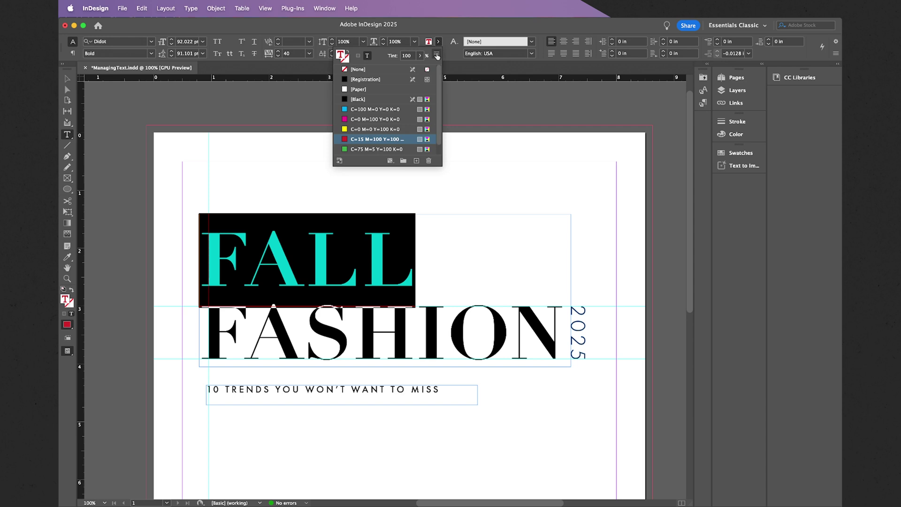
# Step: Create a new orange CMYK swatch, C=9 M=76 Y=100 K=0, and fill FALL with it
pyautogui.click(437, 55)
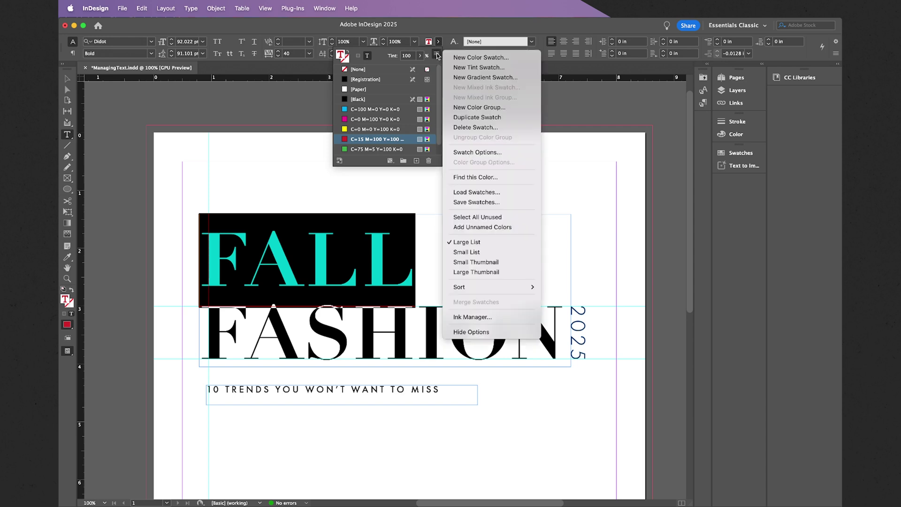
pyautogui.click(457, 58)
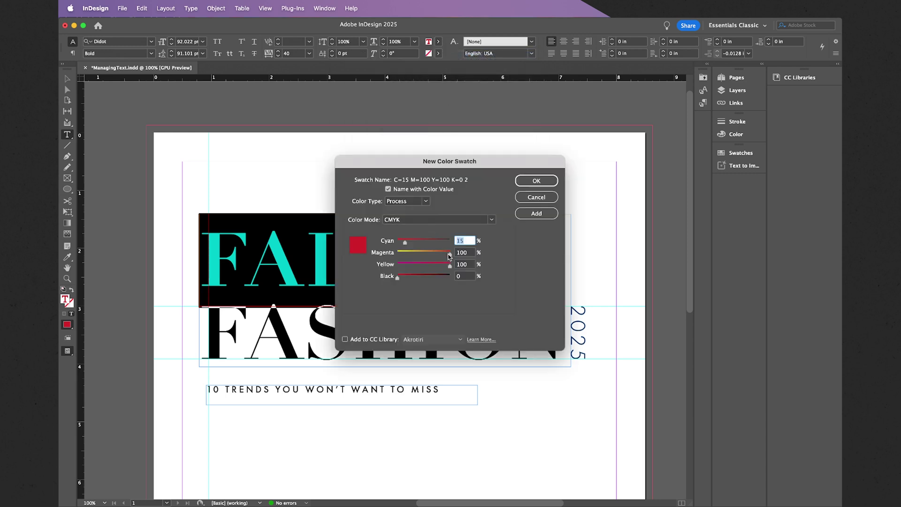
pyautogui.moveTo(449, 257); pyautogui.dragTo(402, 244)
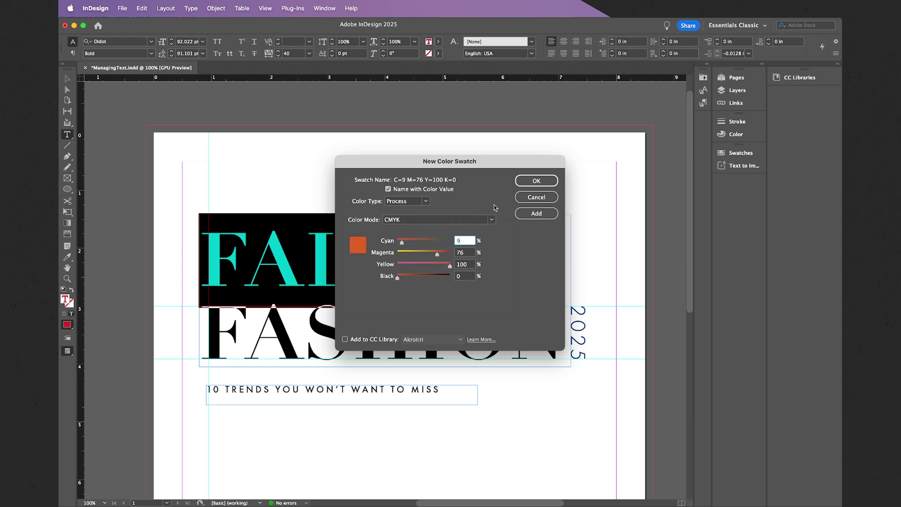
pyautogui.click(534, 215)
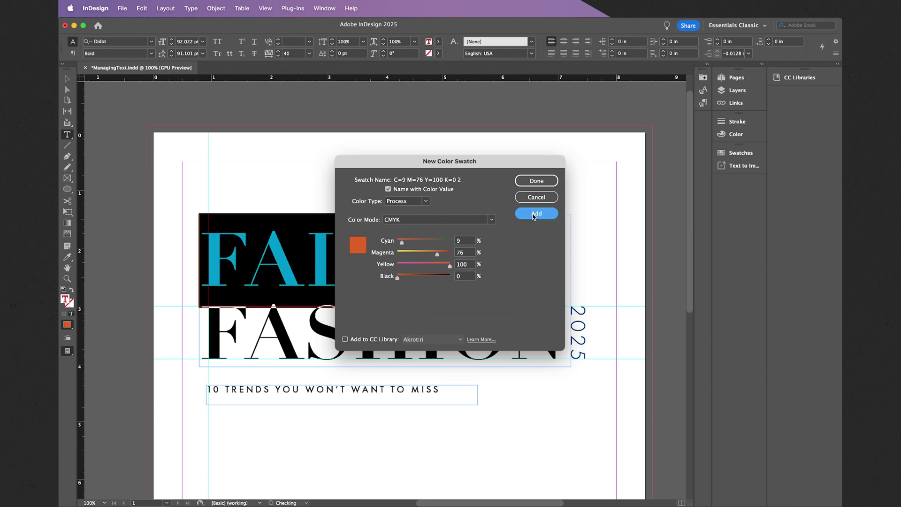
pyautogui.click(529, 183)
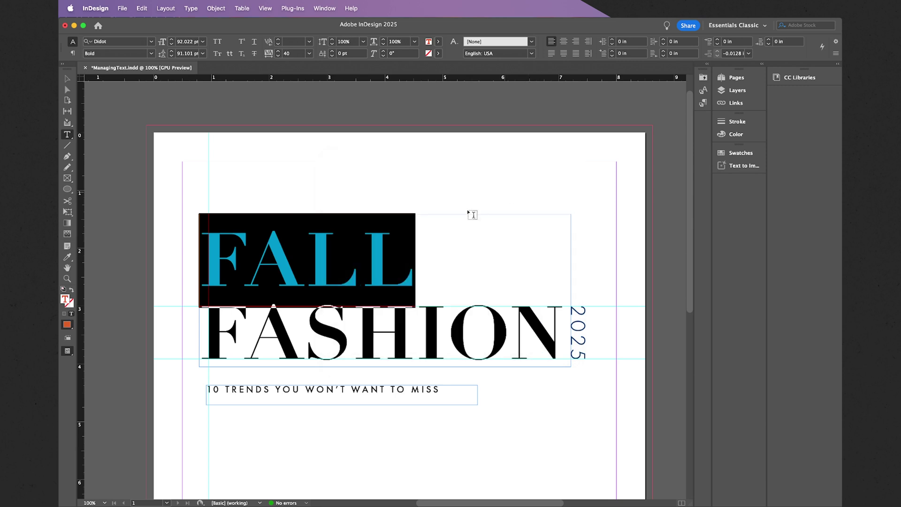
# Step: Deselect FALL and check its new orange fill in the swatch list
pyautogui.click(403, 258)
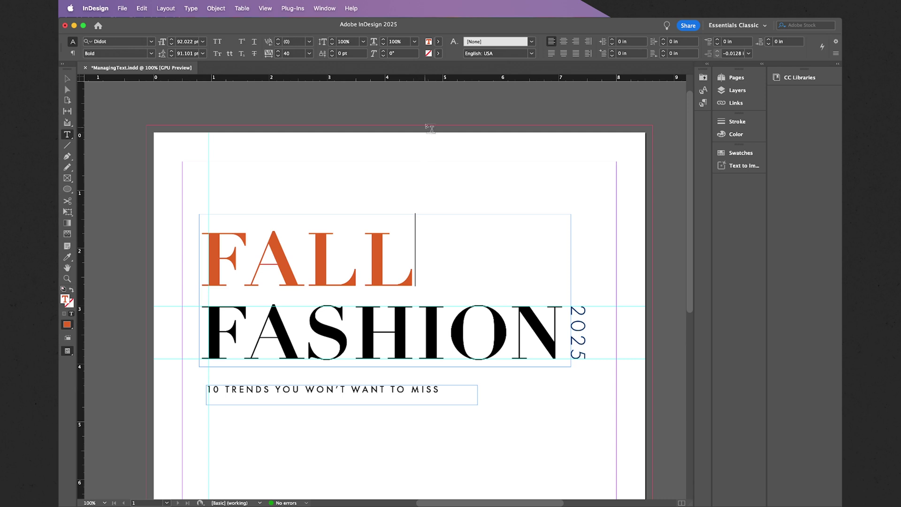
pyautogui.click(439, 42)
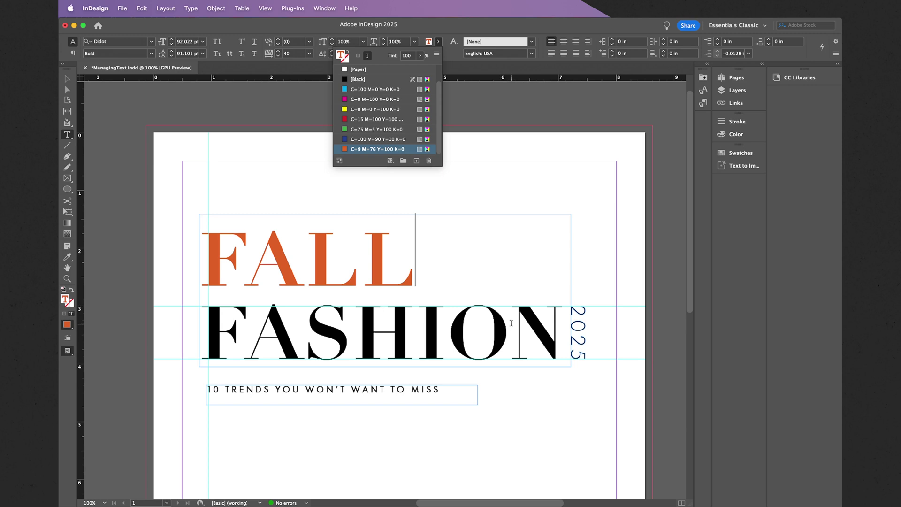
pyautogui.click(557, 327)
# Step: Give FASHION a [None] fill and a [Black] stroke
pyautogui.moveTo(557, 327); pyautogui.dragTo(208, 336)
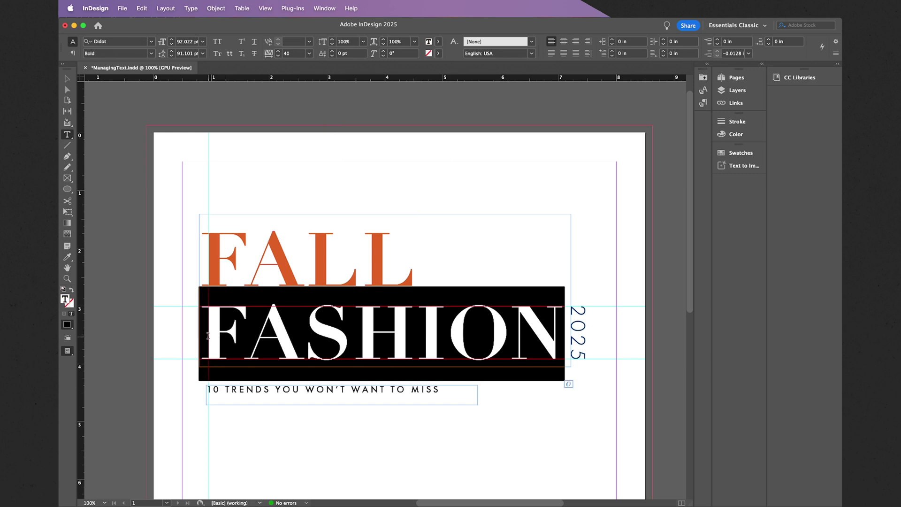
pyautogui.click(439, 44)
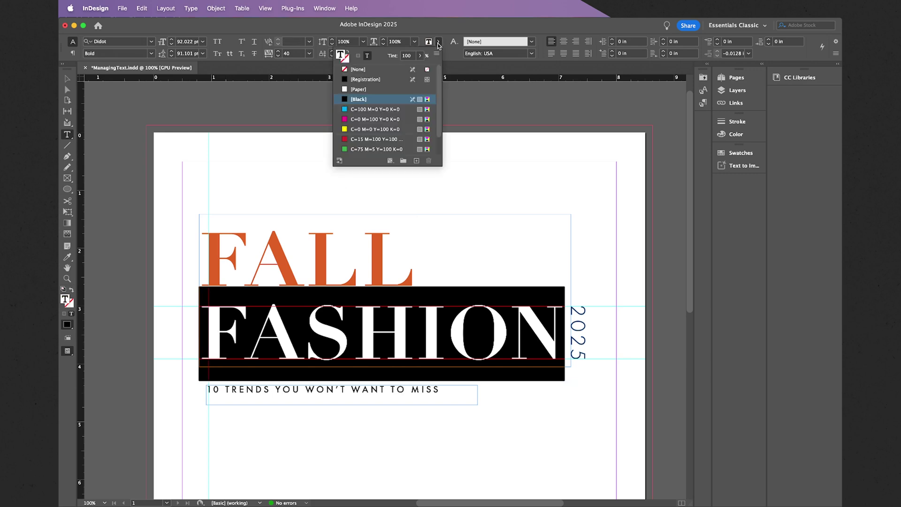
pyautogui.click(393, 71)
pyautogui.click(393, 70)
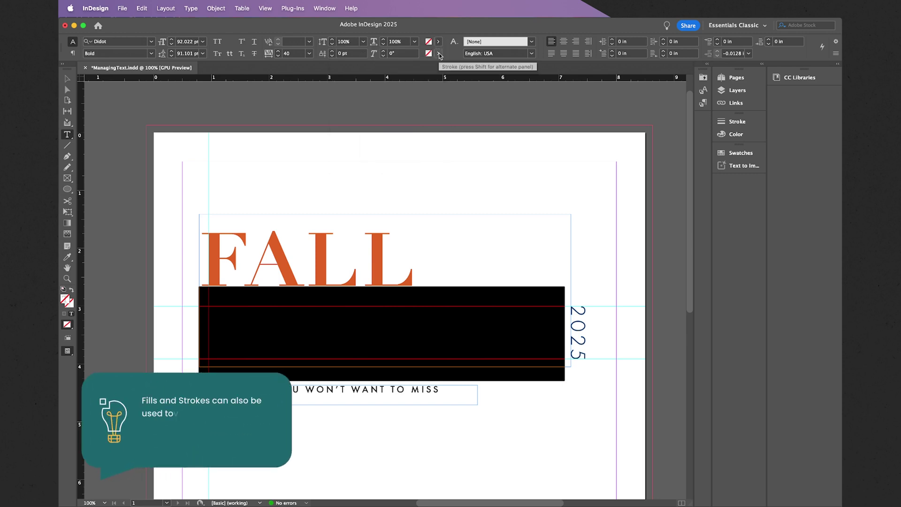
pyautogui.click(439, 55)
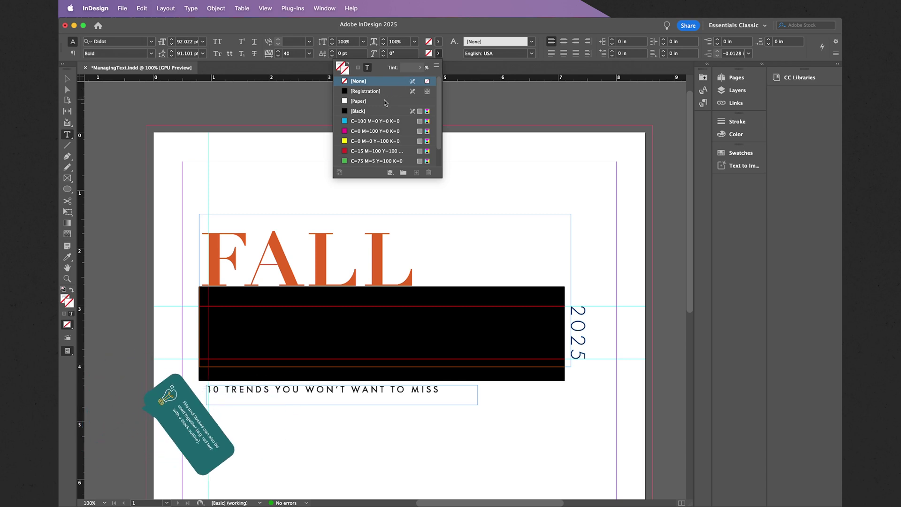
pyautogui.click(376, 111)
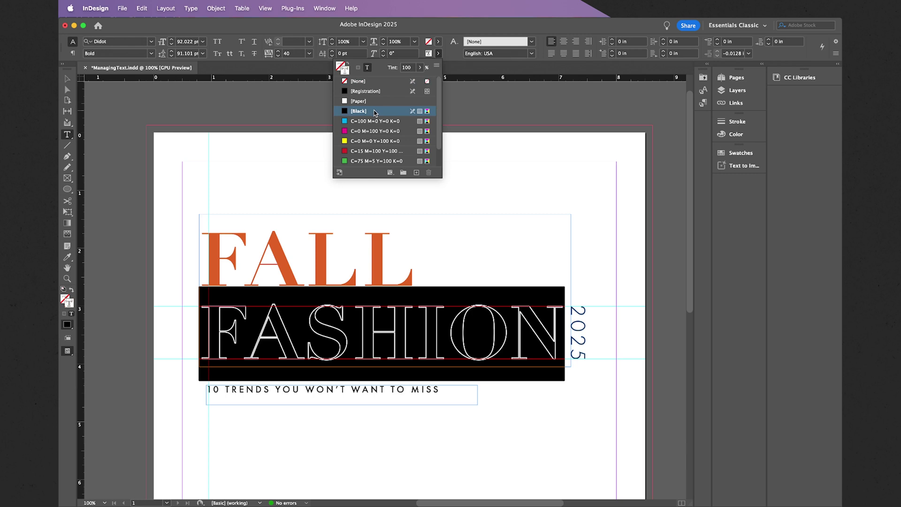
# Step: Preview the hollow FASHION letters, then reselect the line to confirm its black stroke
pyautogui.click(483, 332)
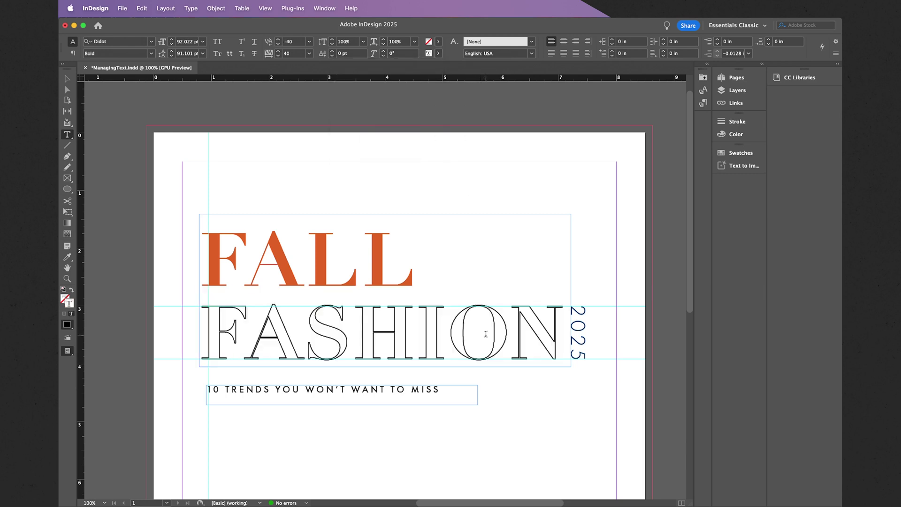
pyautogui.tripleClick(486, 333)
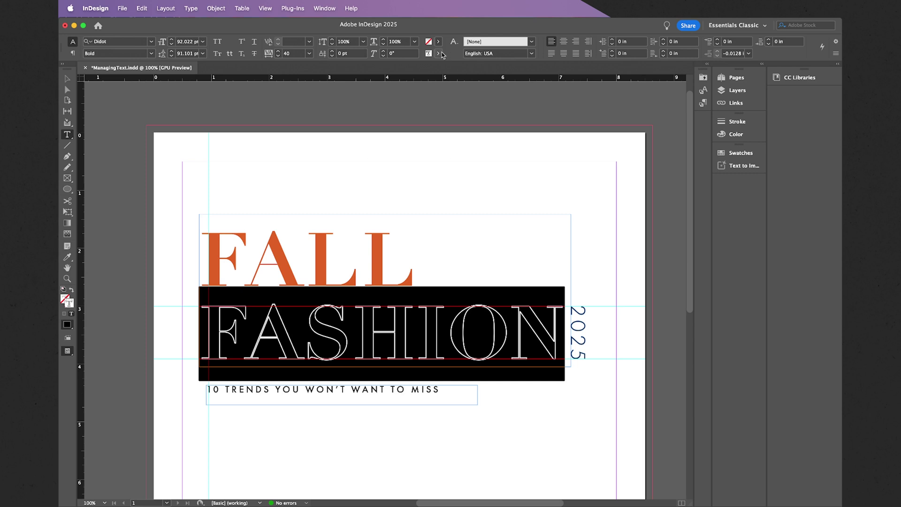
pyautogui.click(439, 54)
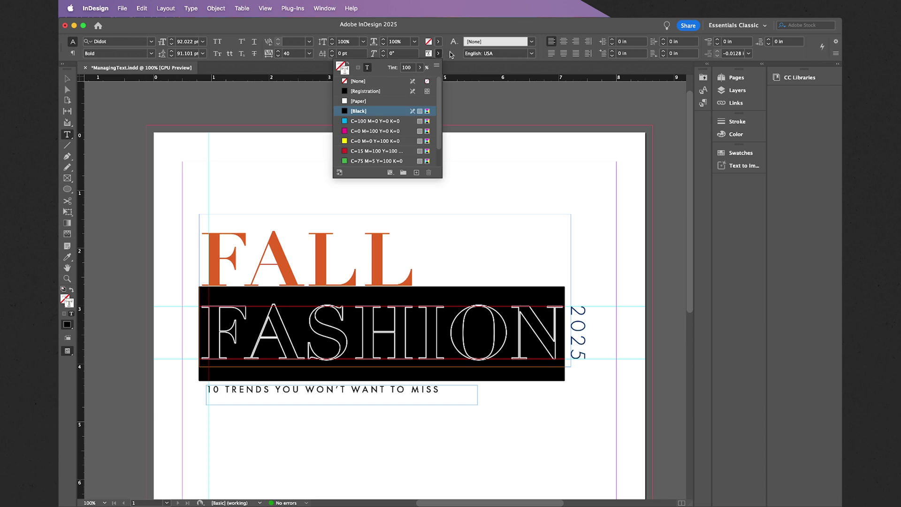
pyautogui.click(450, 54)
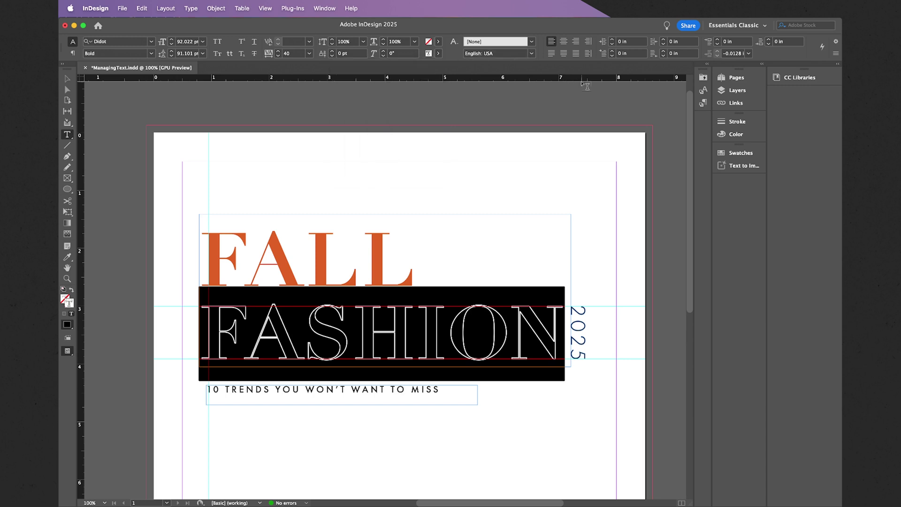
# Step: Set FASHION's outline stroke to 5 pt weight with Bevel Join in the Stroke panel
pyautogui.click(741, 124)
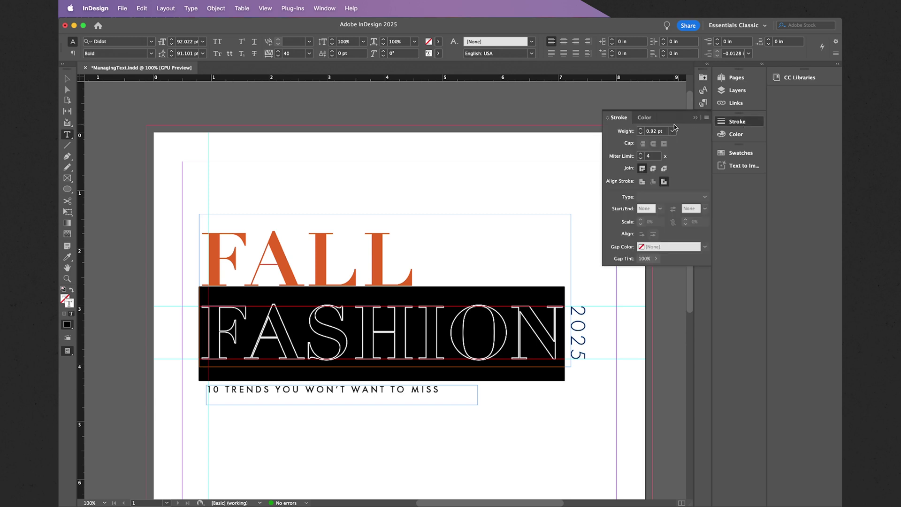
pyautogui.click(641, 130)
pyautogui.click(641, 130)
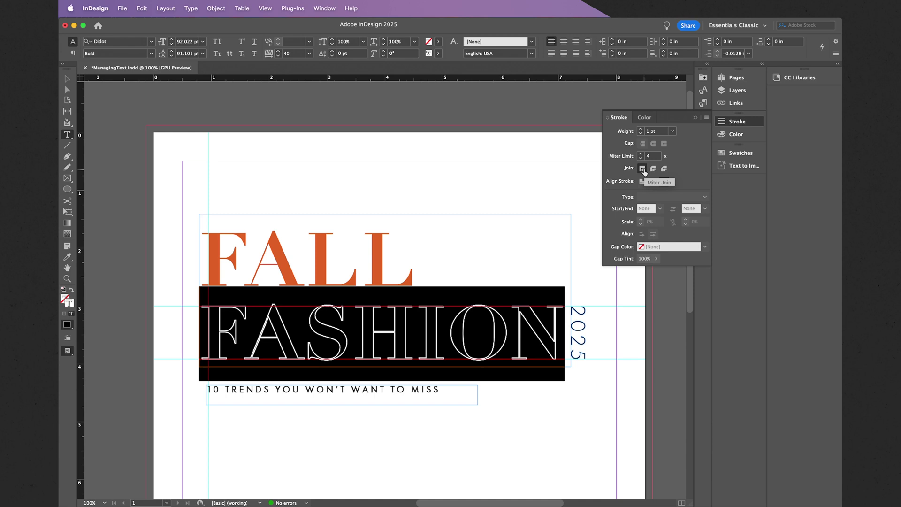
pyautogui.click(664, 170)
pyautogui.click(653, 169)
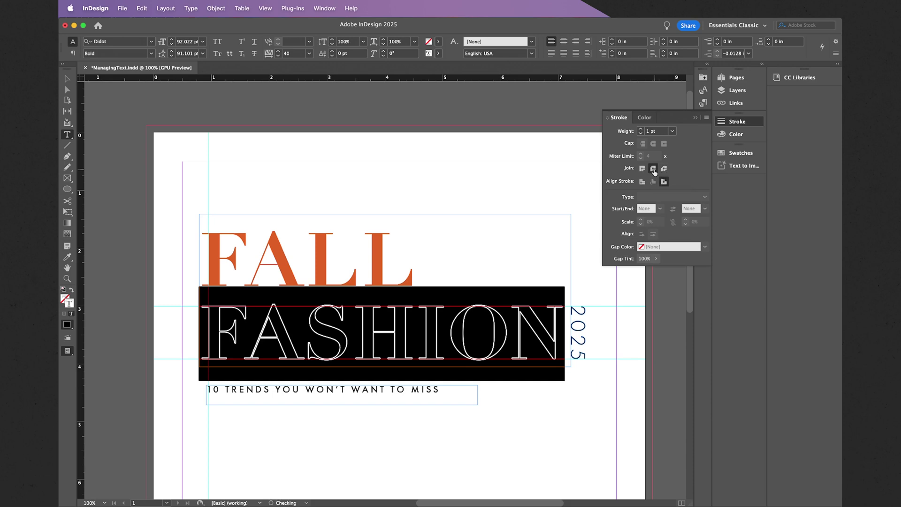
pyautogui.click(641, 129)
pyautogui.click(641, 129)
pyautogui.click(641, 129)
pyautogui.click(641, 129)
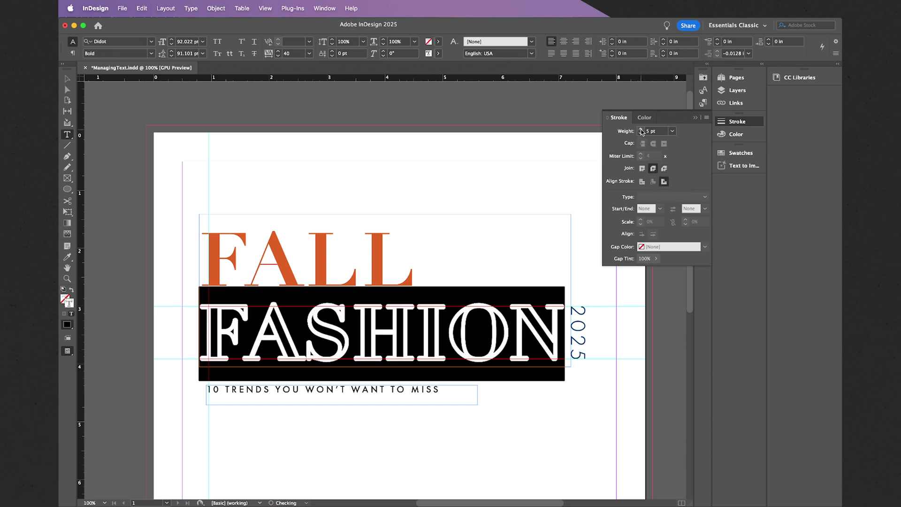
pyautogui.click(642, 168)
pyautogui.click(654, 170)
pyautogui.click(664, 168)
pyautogui.click(696, 118)
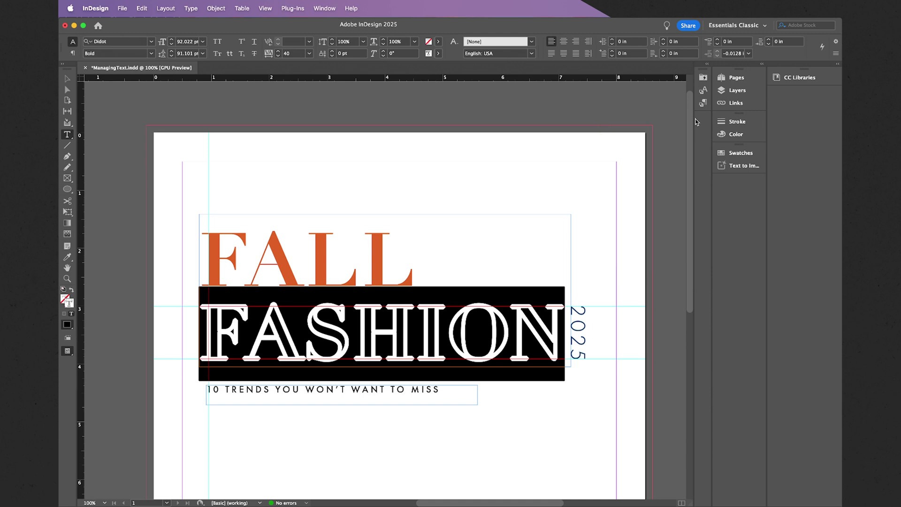
pyautogui.press('Escape')
pyautogui.click(117, 110)
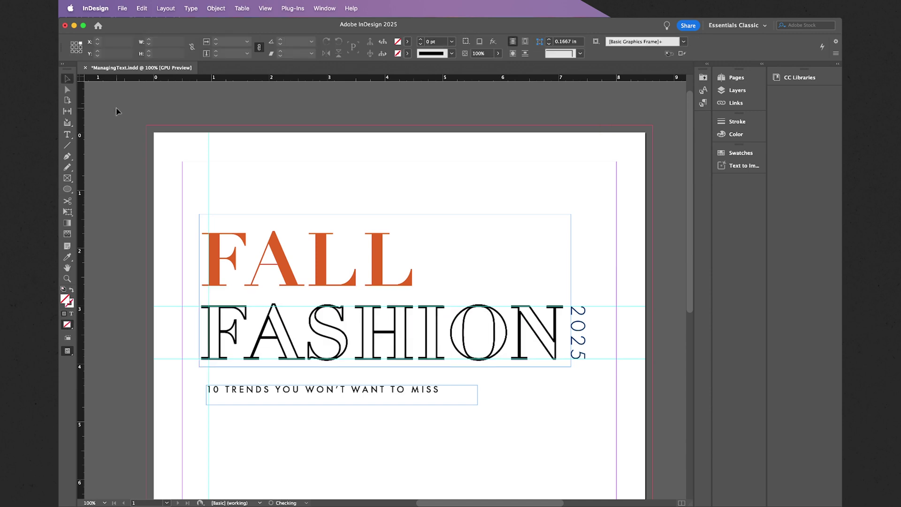
pyautogui.scroll(-1, 117, 111)
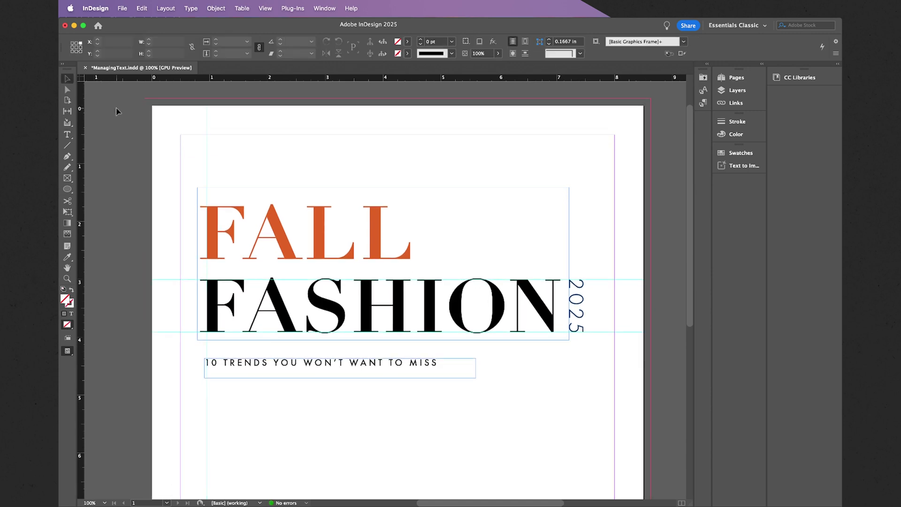